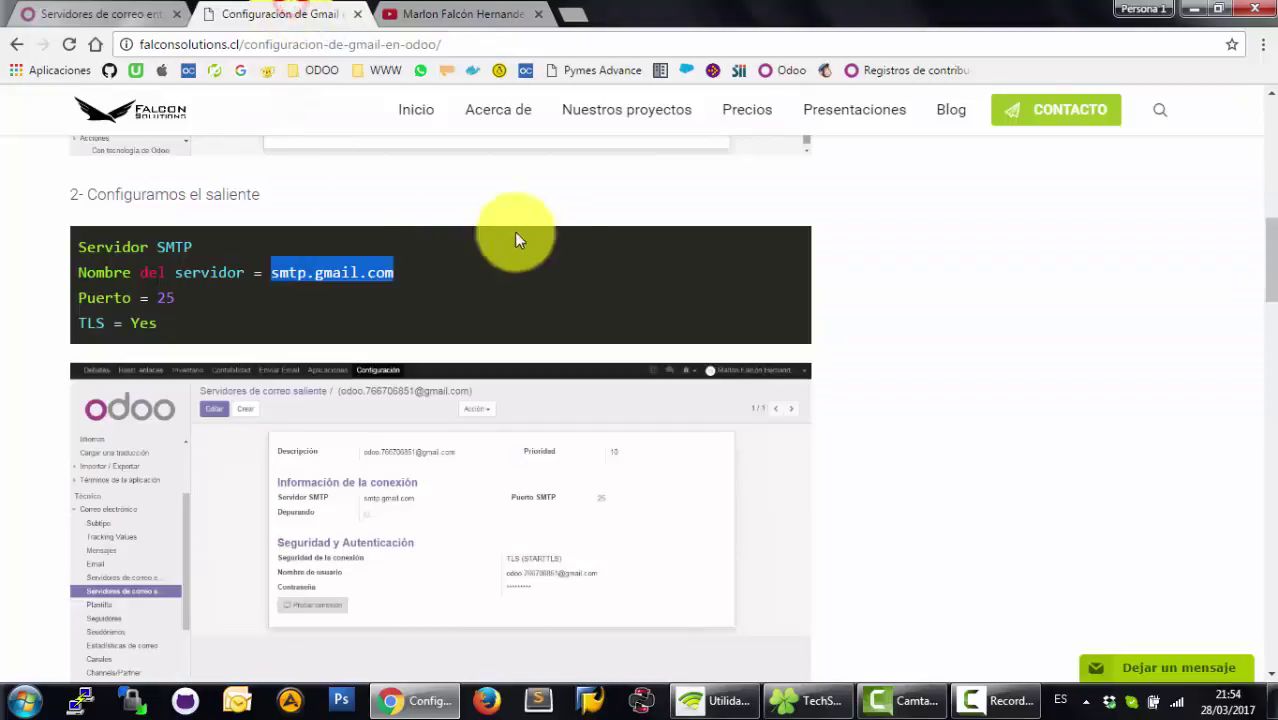
pyautogui.moveTo(1270, 258); pyautogui.dragTo(1256, 108)
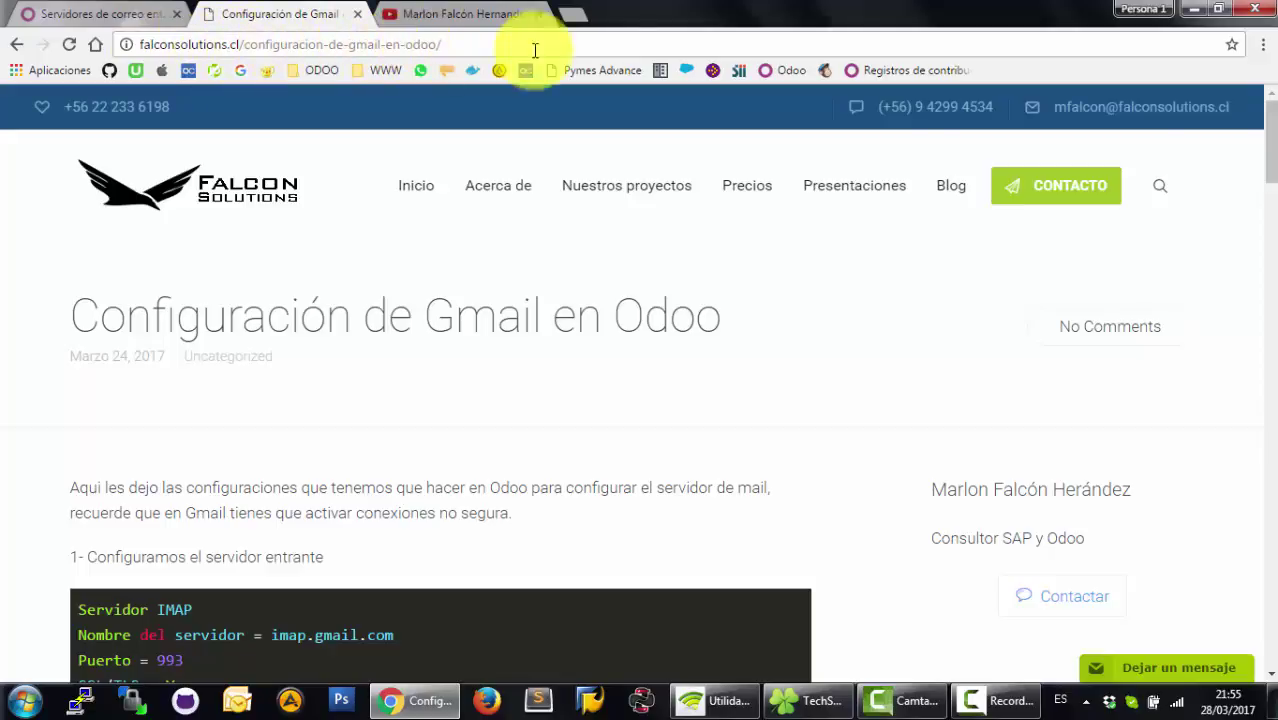
pyautogui.moveTo(1272, 155)
pyautogui.mouseDown()
pyautogui.moveTo(1268, 436)
pyautogui.moveTo(1270, 147)
pyautogui.mouseUp()
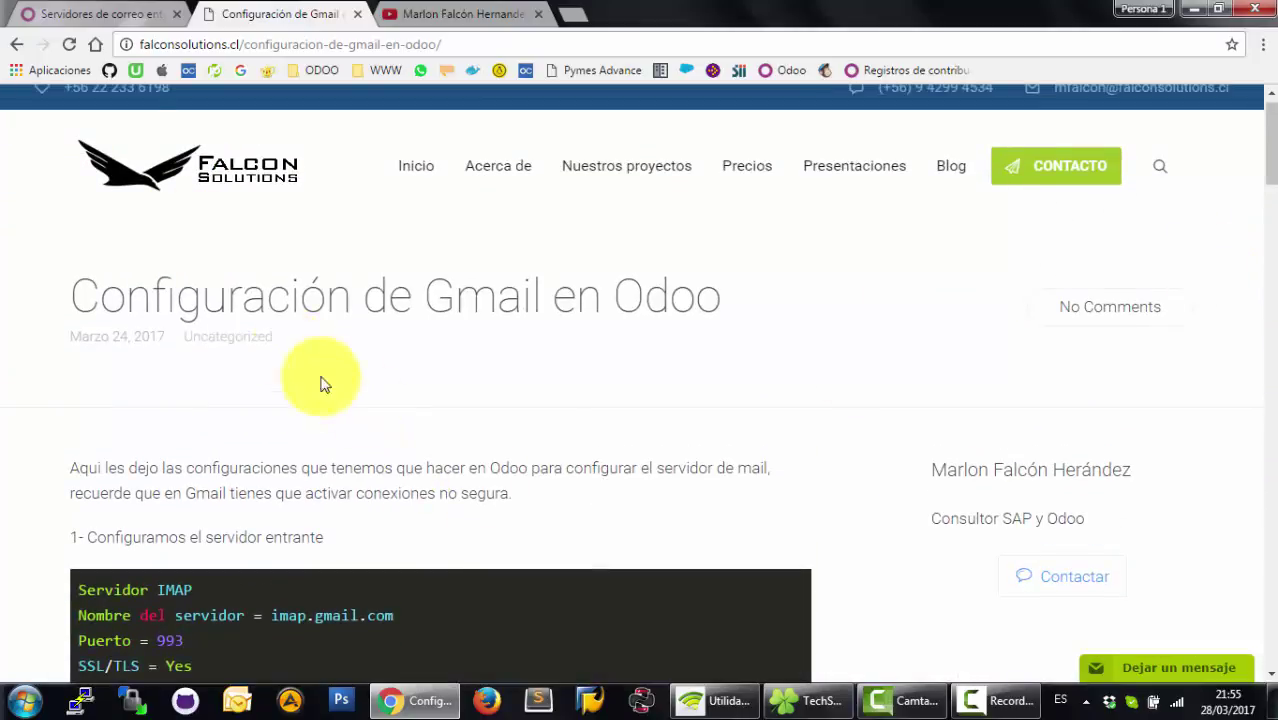
# - Switch to Odoo, activate developer mode with assets from the settings dashboard, and change the address's debug parameter to 1
pyautogui.click(97, 14)
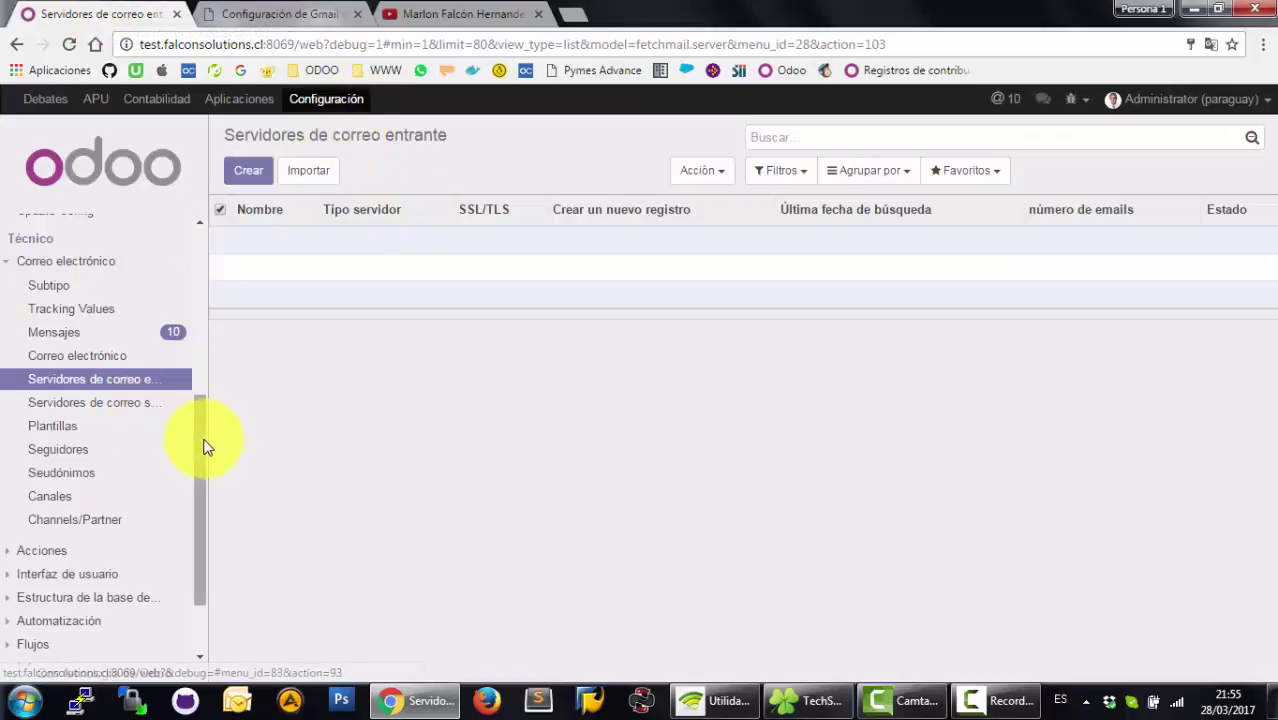
pyautogui.moveTo(205, 443); pyautogui.dragTo(210, 385)
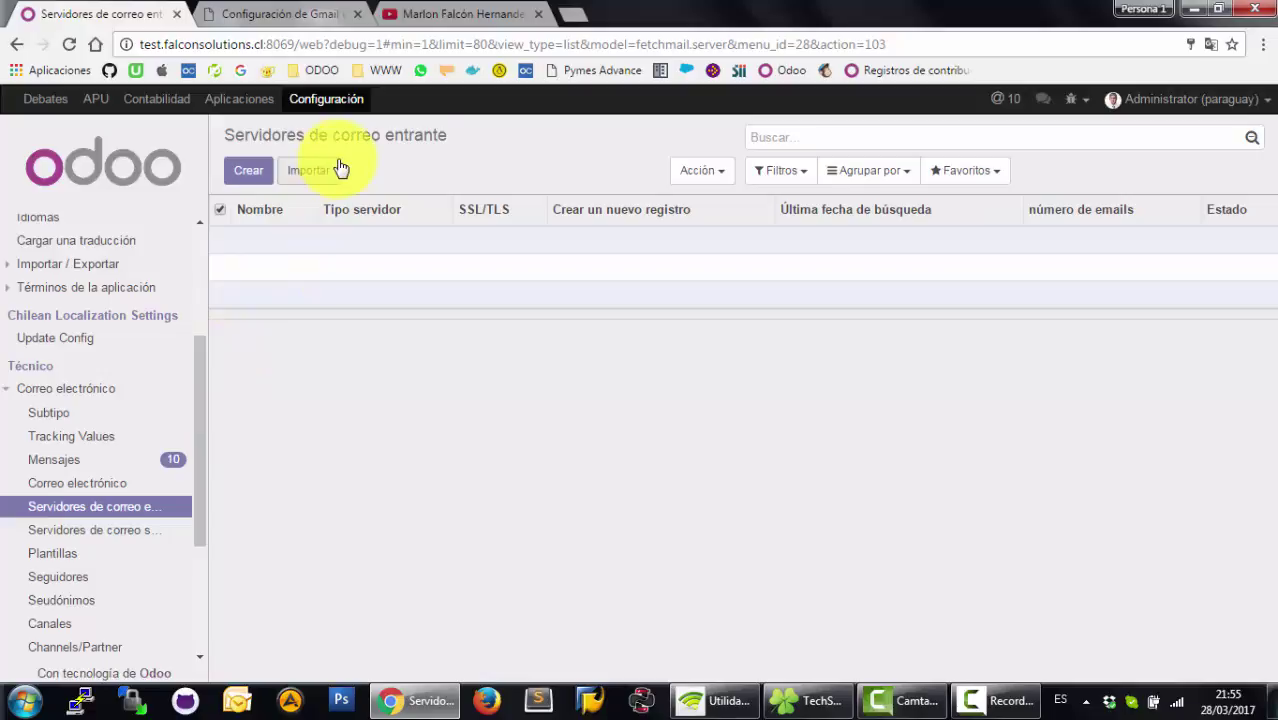
pyautogui.click(323, 101)
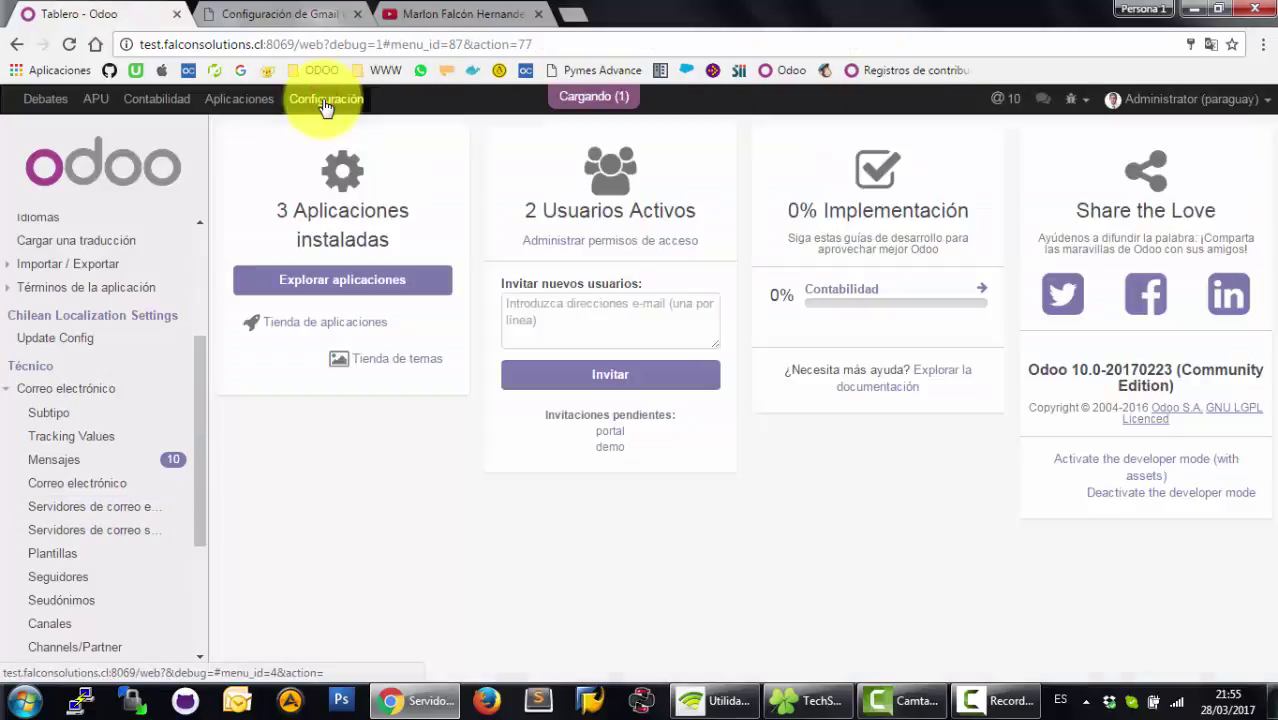
pyautogui.click(1125, 466)
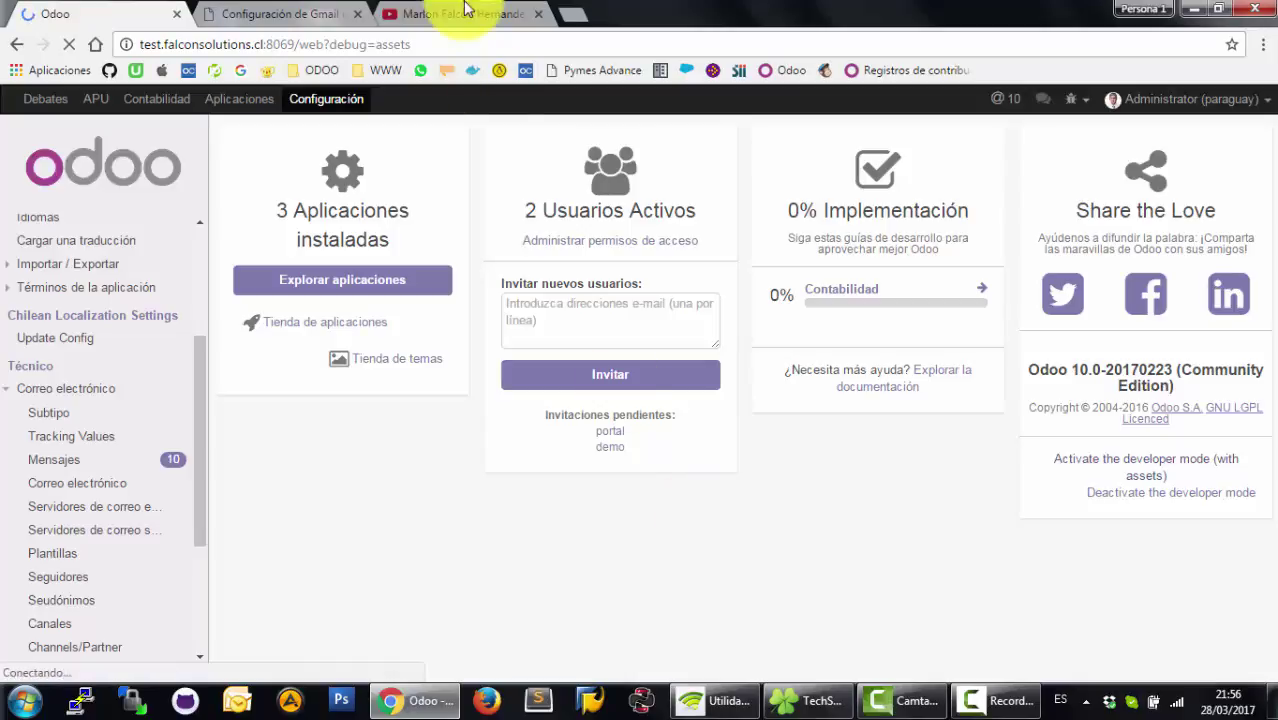
pyautogui.moveTo(418, 44); pyautogui.dragTo(378, 47)
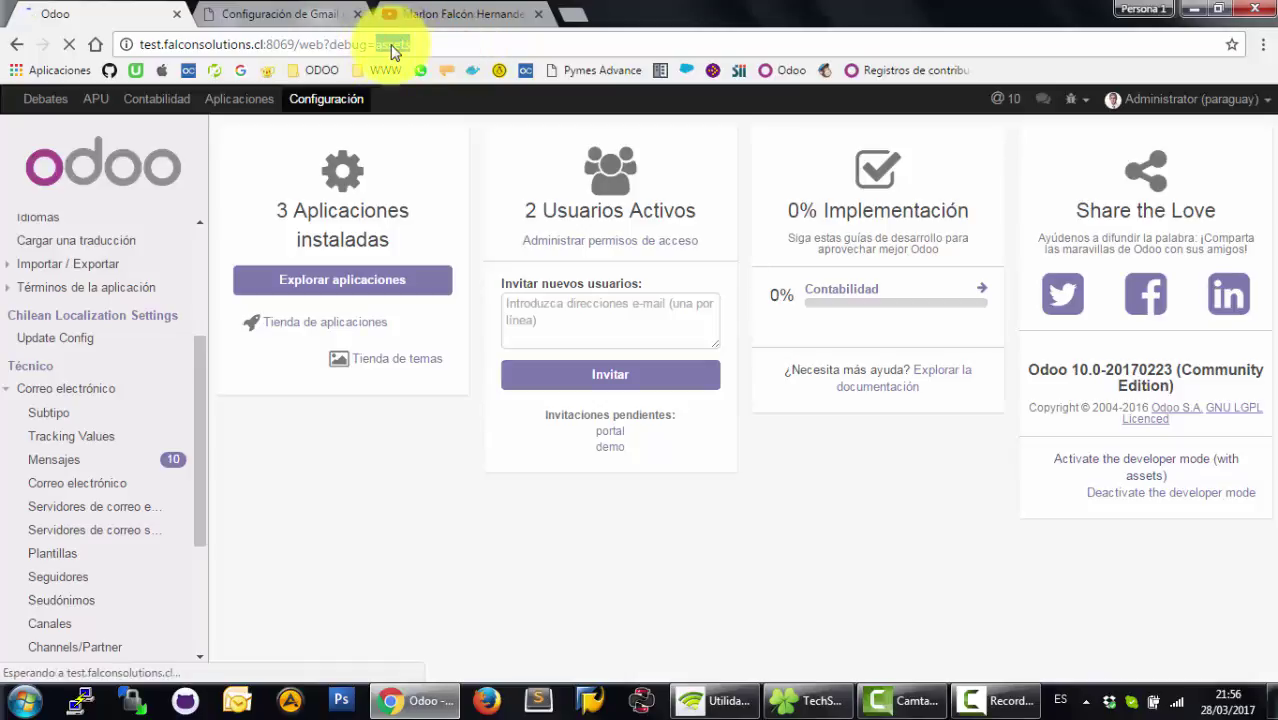
pyautogui.write('1')
pyautogui.press('Return')
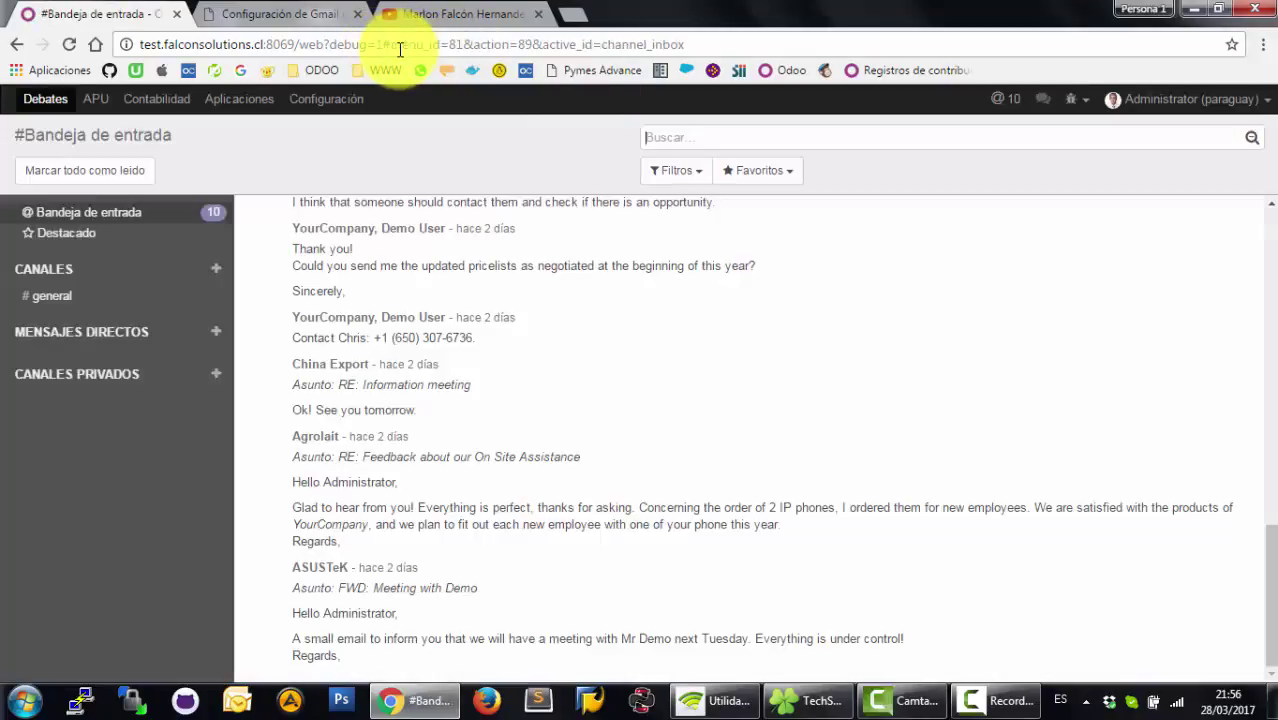
# - Start a new incoming mail server record in the technical email settings
pyautogui.click(322, 100)
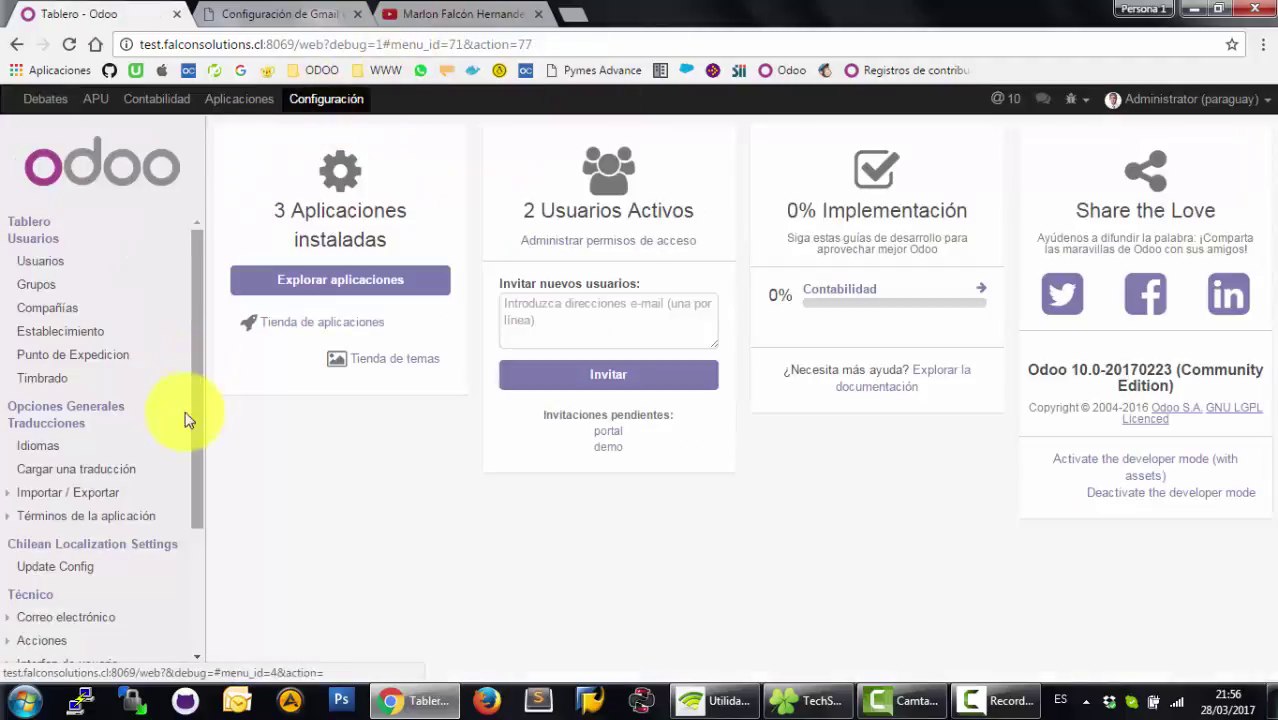
pyautogui.scroll(-3, 190, 480)
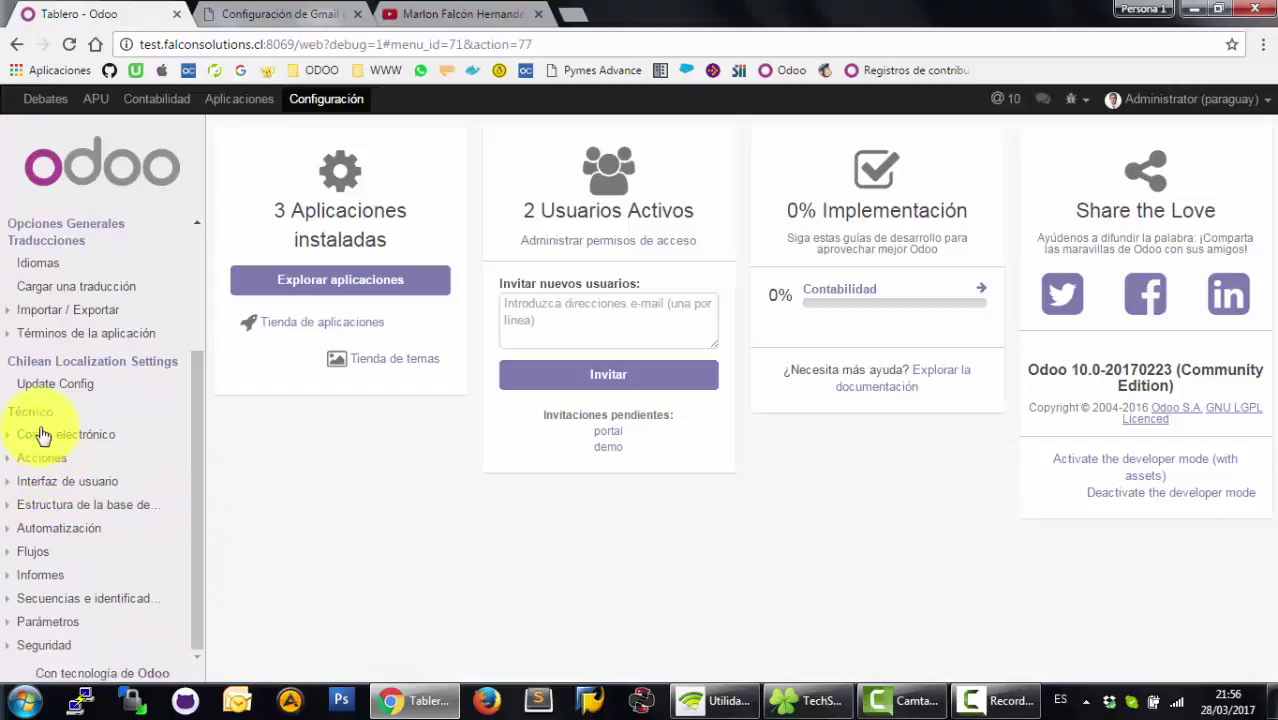
pyautogui.click(55, 441)
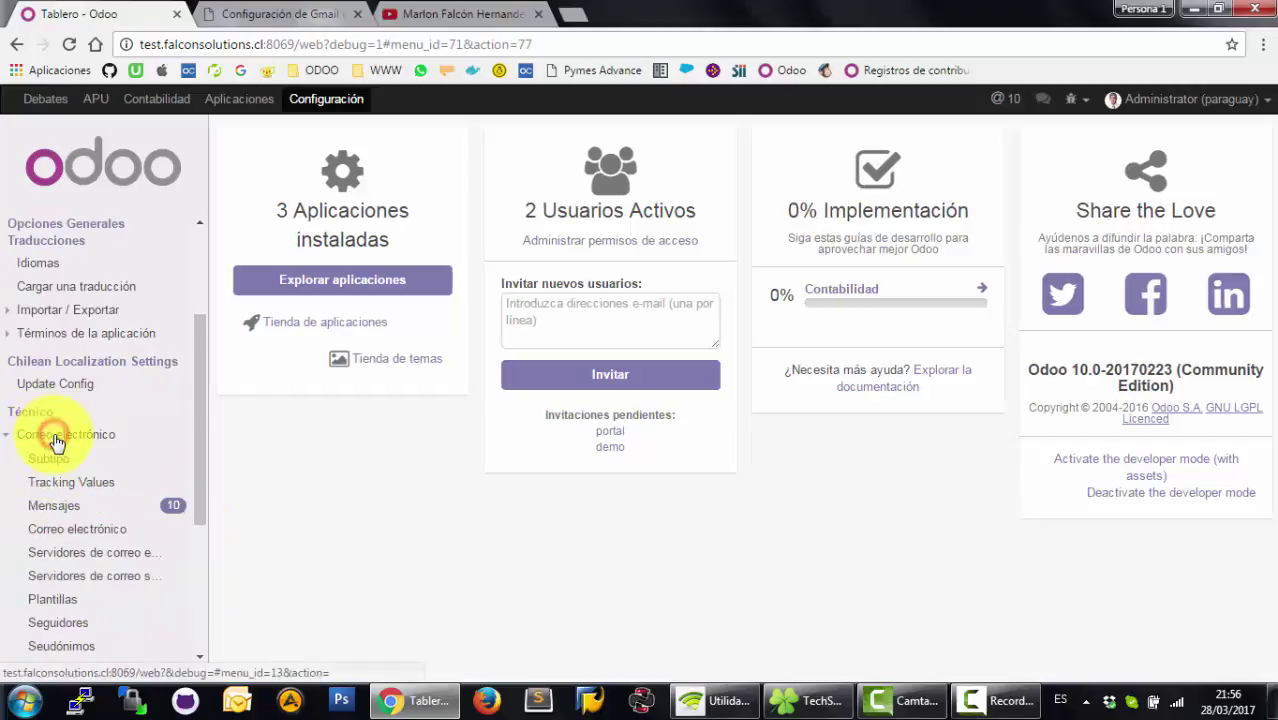
pyautogui.click(113, 556)
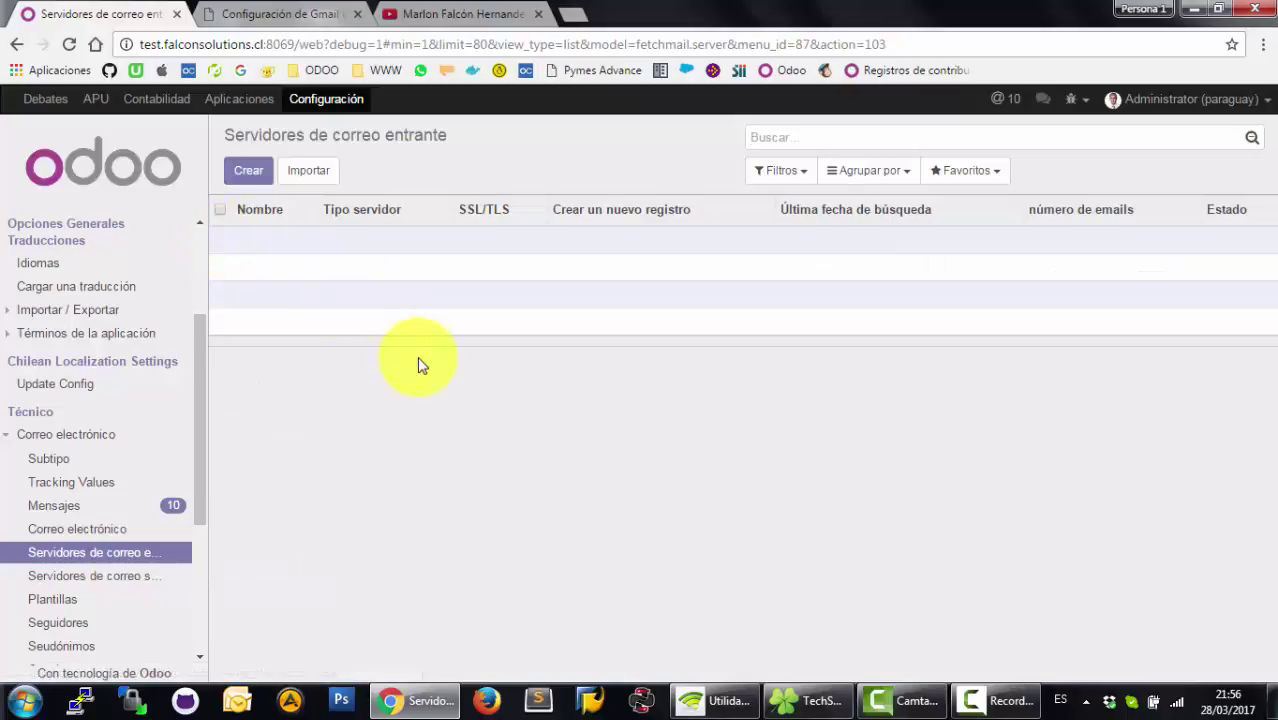
pyautogui.click(250, 175)
# - Copy imap.gmail.com from the Gmail configuration article into the new incoming server's server name and record name
pyautogui.click(295, 13)
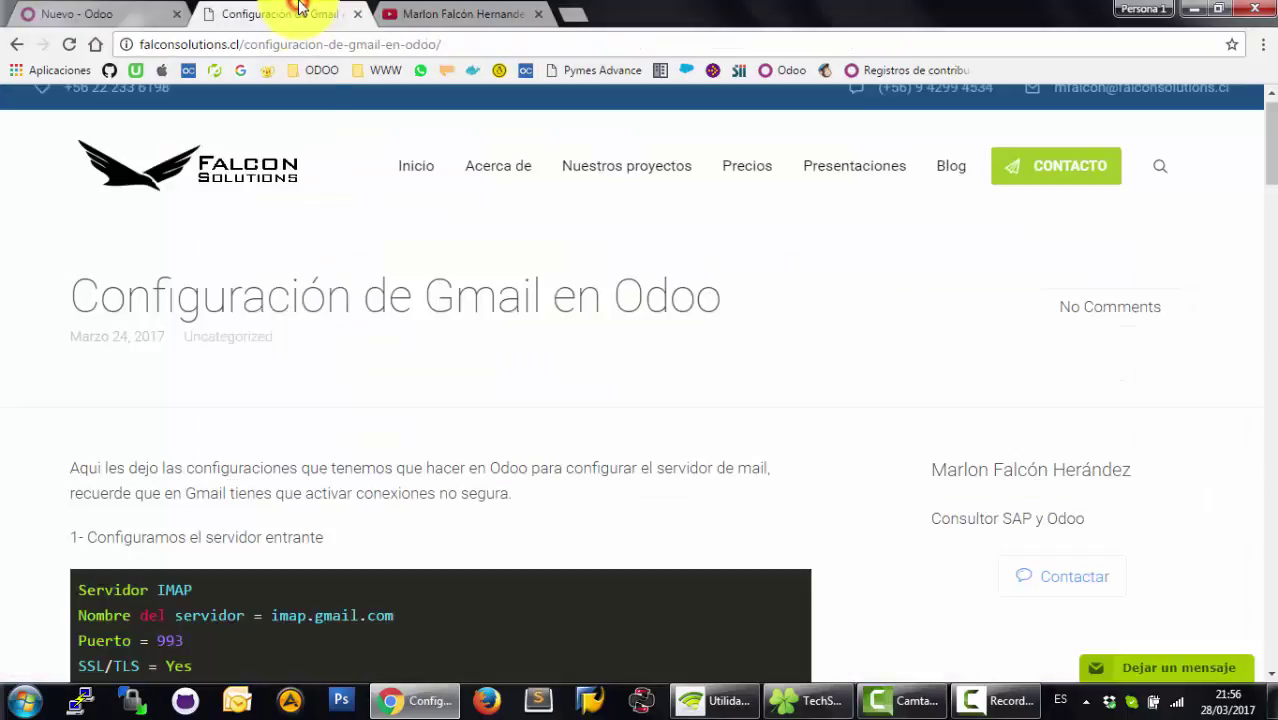
pyautogui.scroll(-3, 1262, 192)
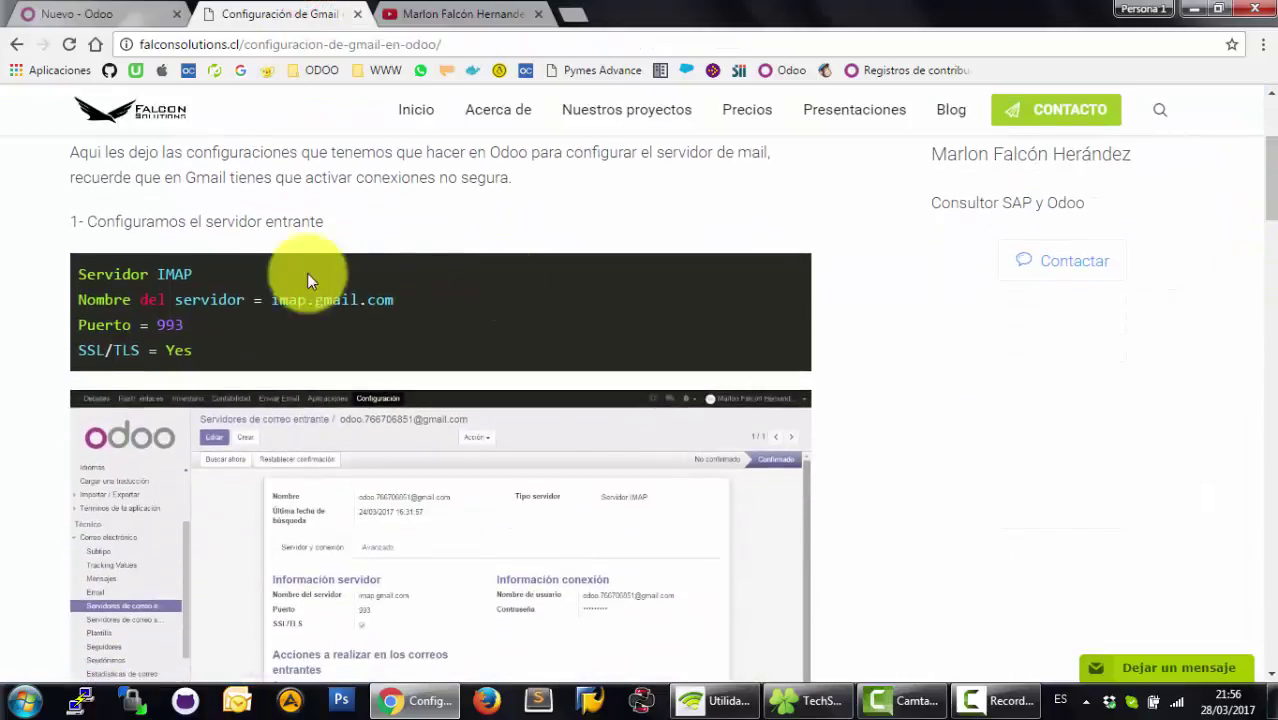
pyautogui.moveTo(418, 302); pyautogui.dragTo(271, 299)
pyautogui.hotkey('ctrl', 'c')
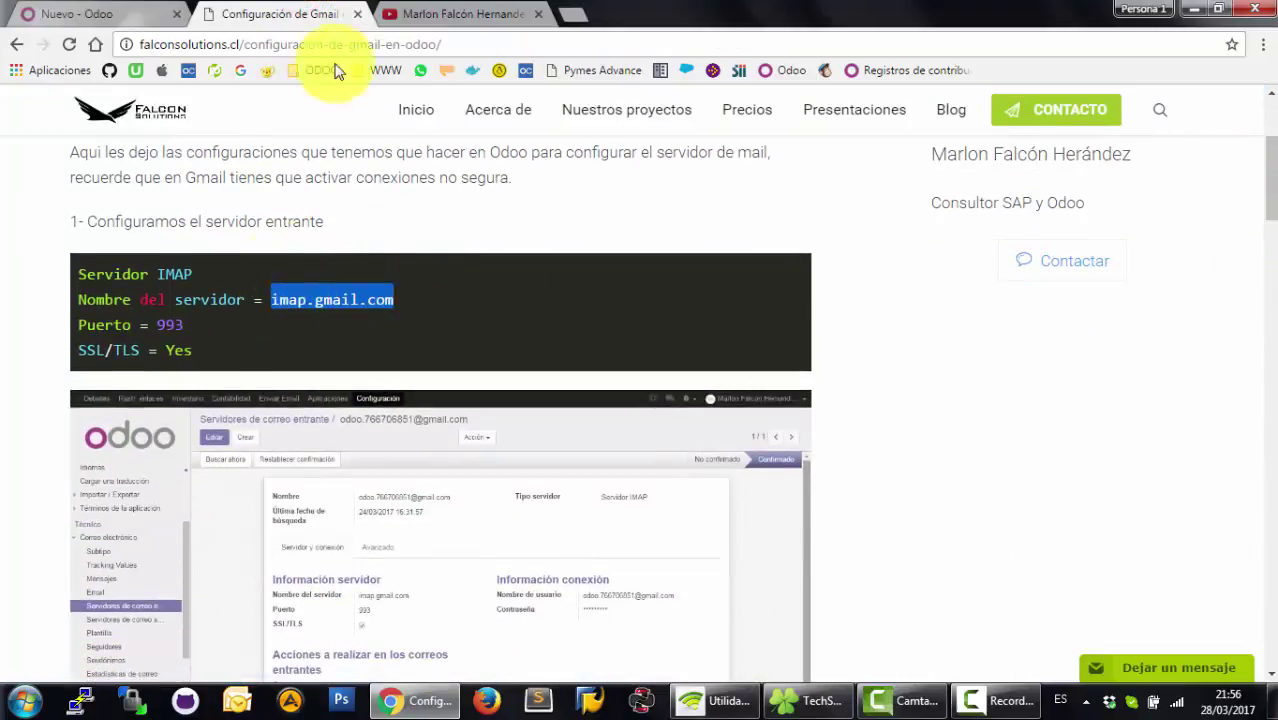
pyautogui.click(150, 13)
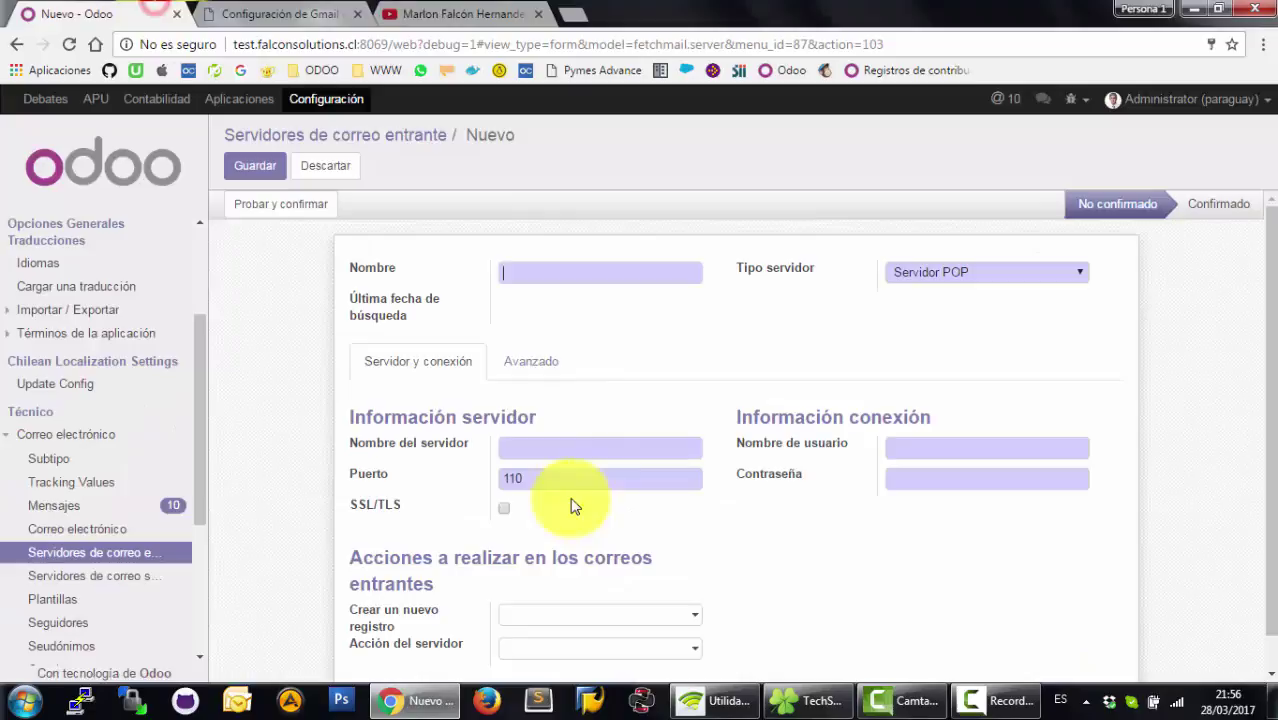
pyautogui.click(531, 452)
pyautogui.hotkey('ctrl', 'v')
pyautogui.click(556, 271)
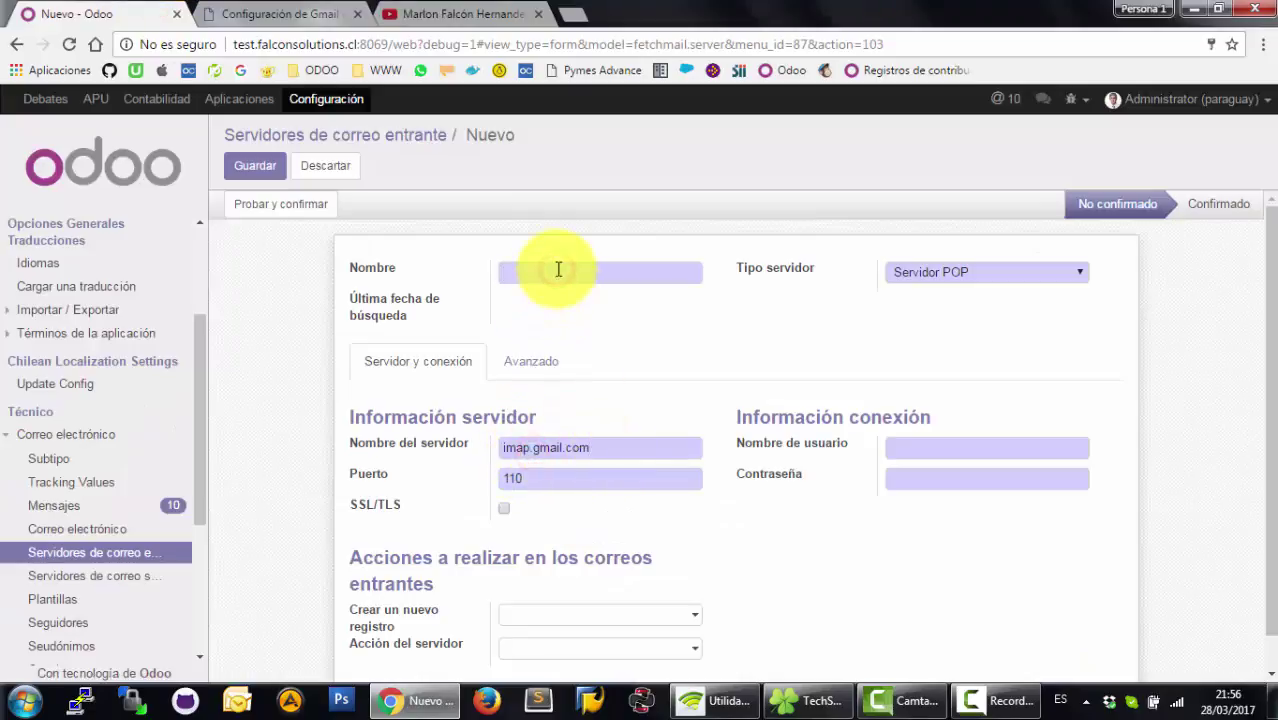
pyautogui.hotkey('ctrl', 'v')
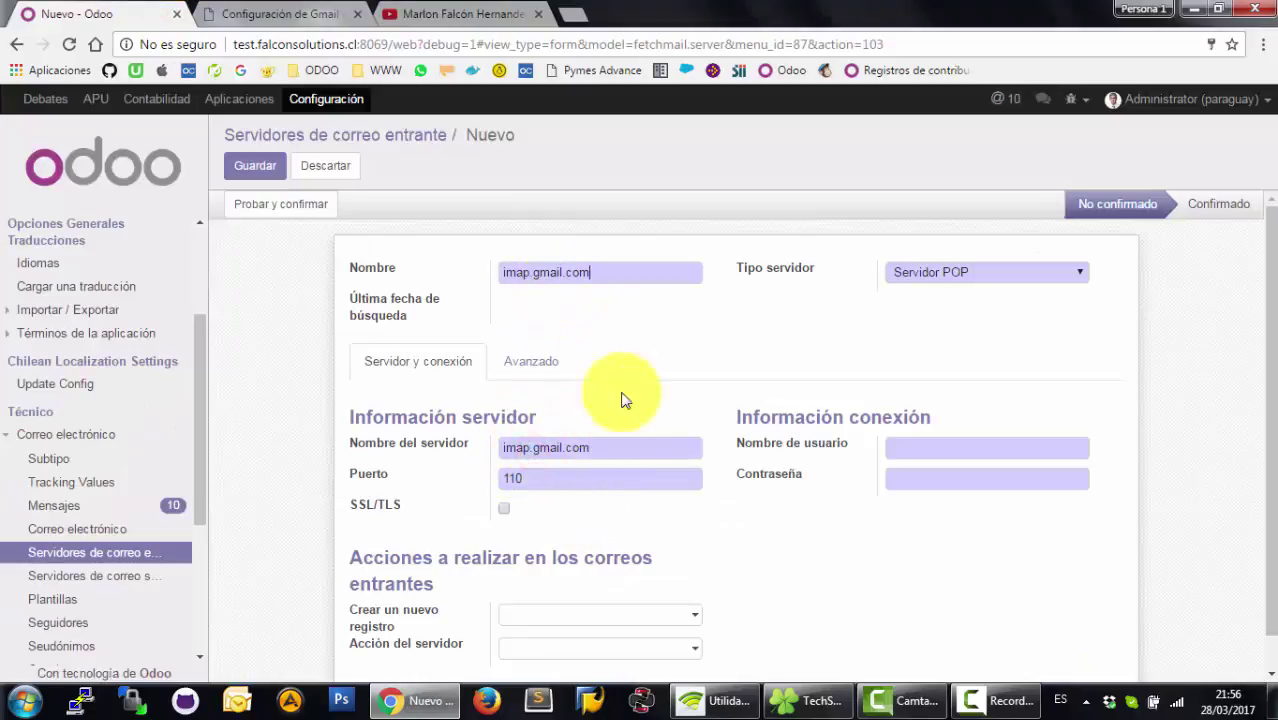
# - Enable SSL/TLS for the incoming server and set its server type to Servidor IMAP
pyautogui.click(509, 512)
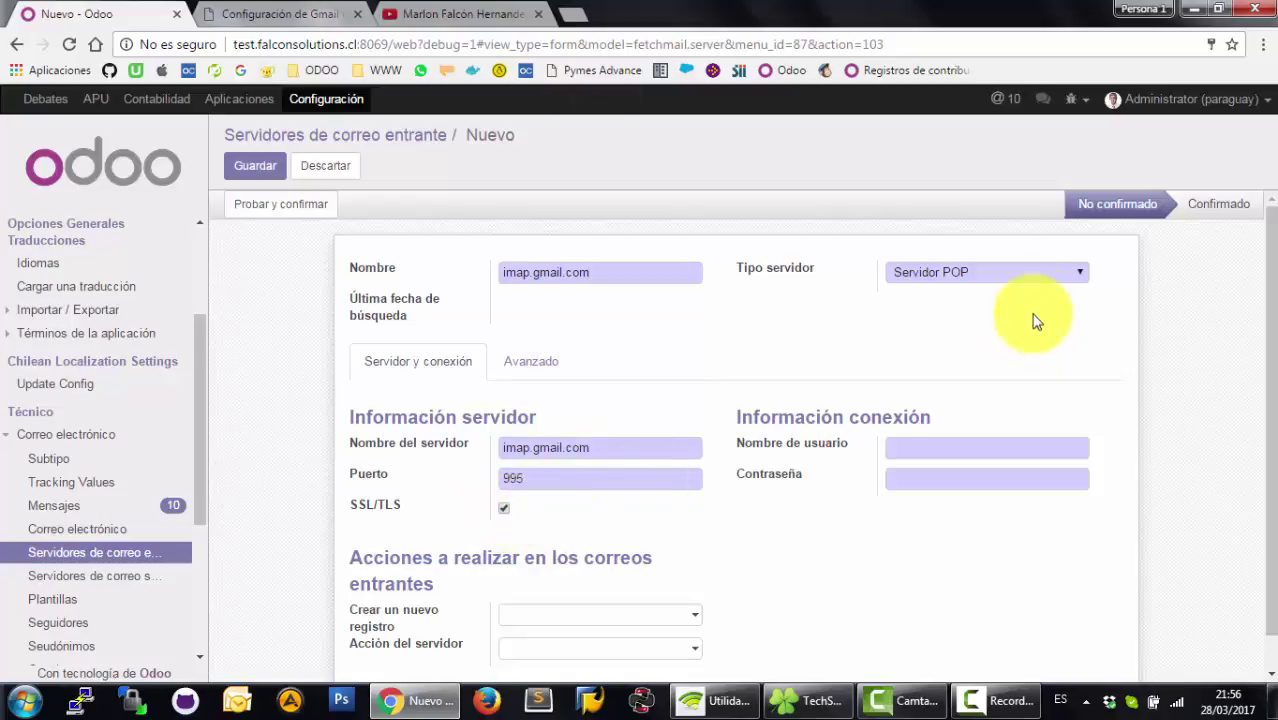
pyautogui.click(1033, 278)
pyautogui.click(976, 324)
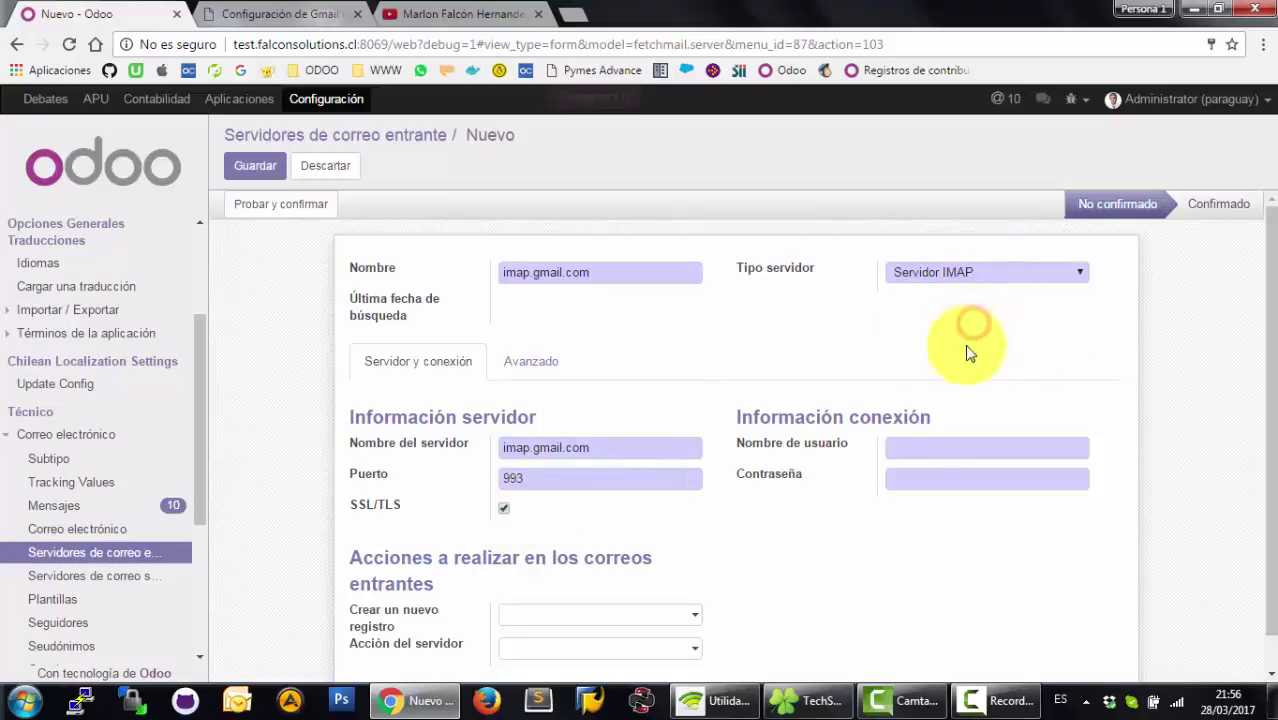
# - Enter the Gmail account's e-mail username and password, and test, confirm and save the incoming server
pyautogui.click(945, 452)
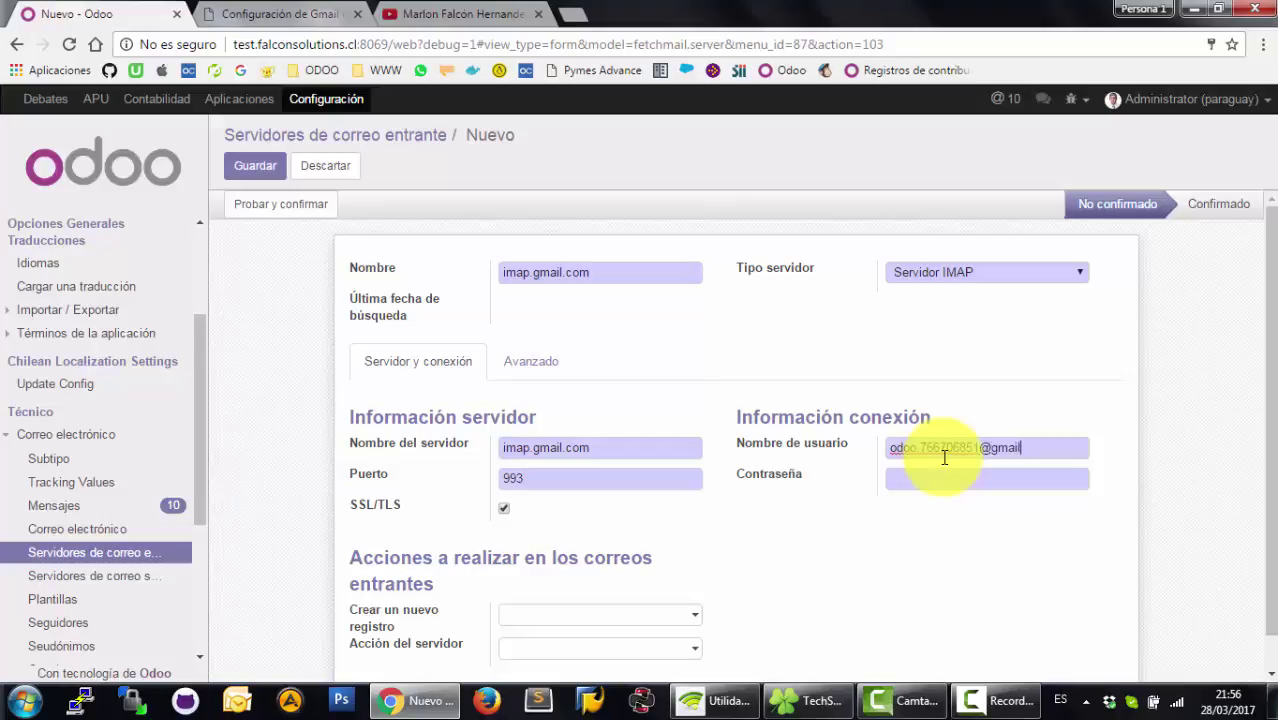
pyautogui.click(947, 476)
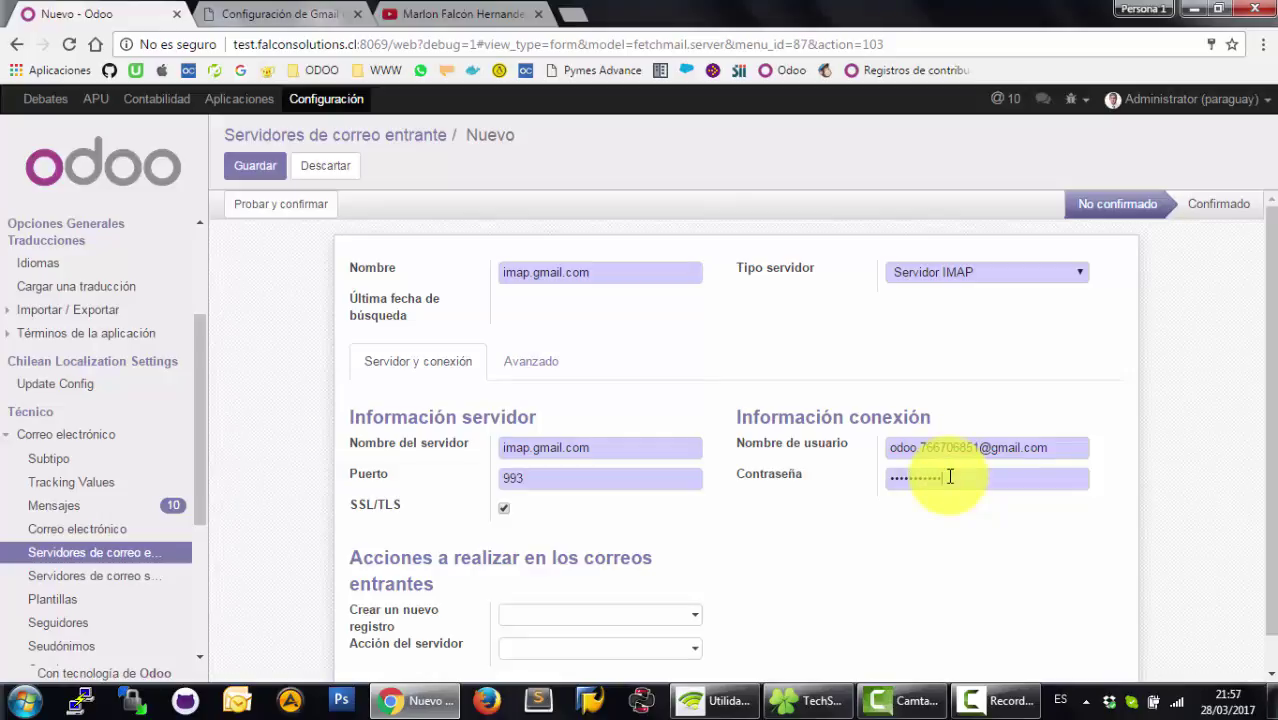
pyautogui.click(322, 209)
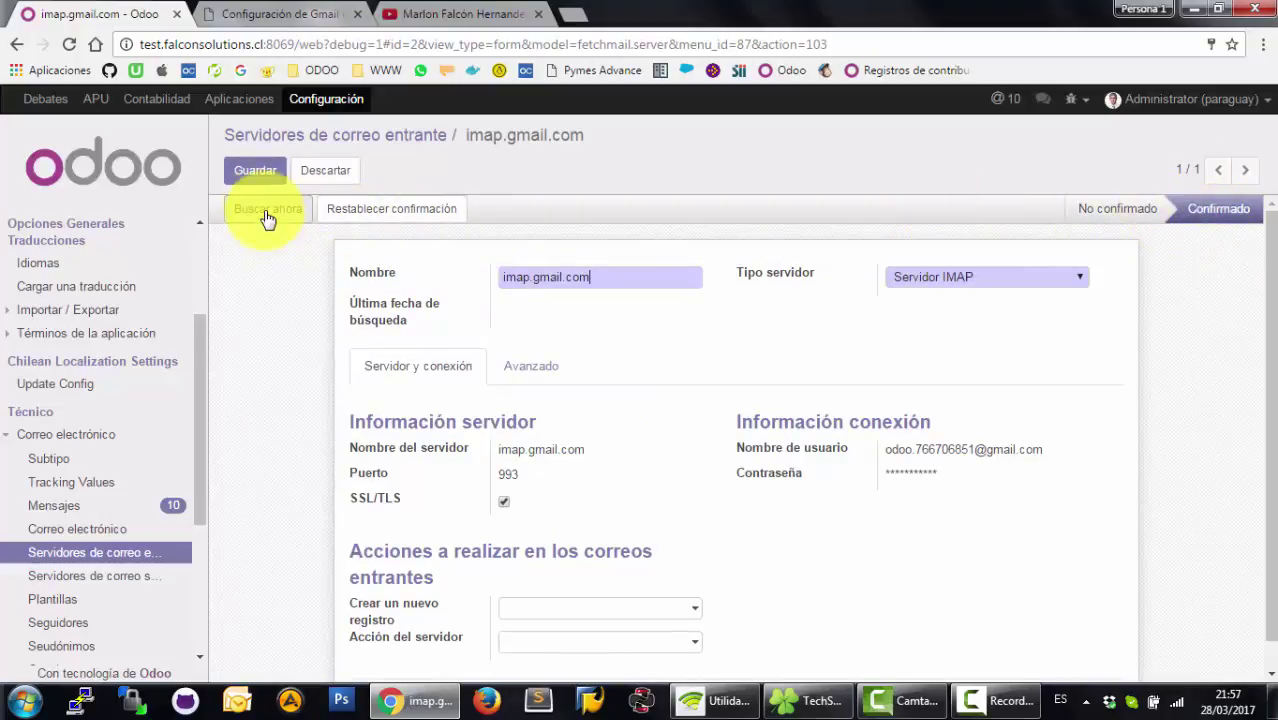
pyautogui.click(257, 176)
# - Start a new outgoing mail server record in the technical email settings
pyautogui.moveTo(202, 342); pyautogui.dragTo(200, 408)
pyautogui.click(133, 467)
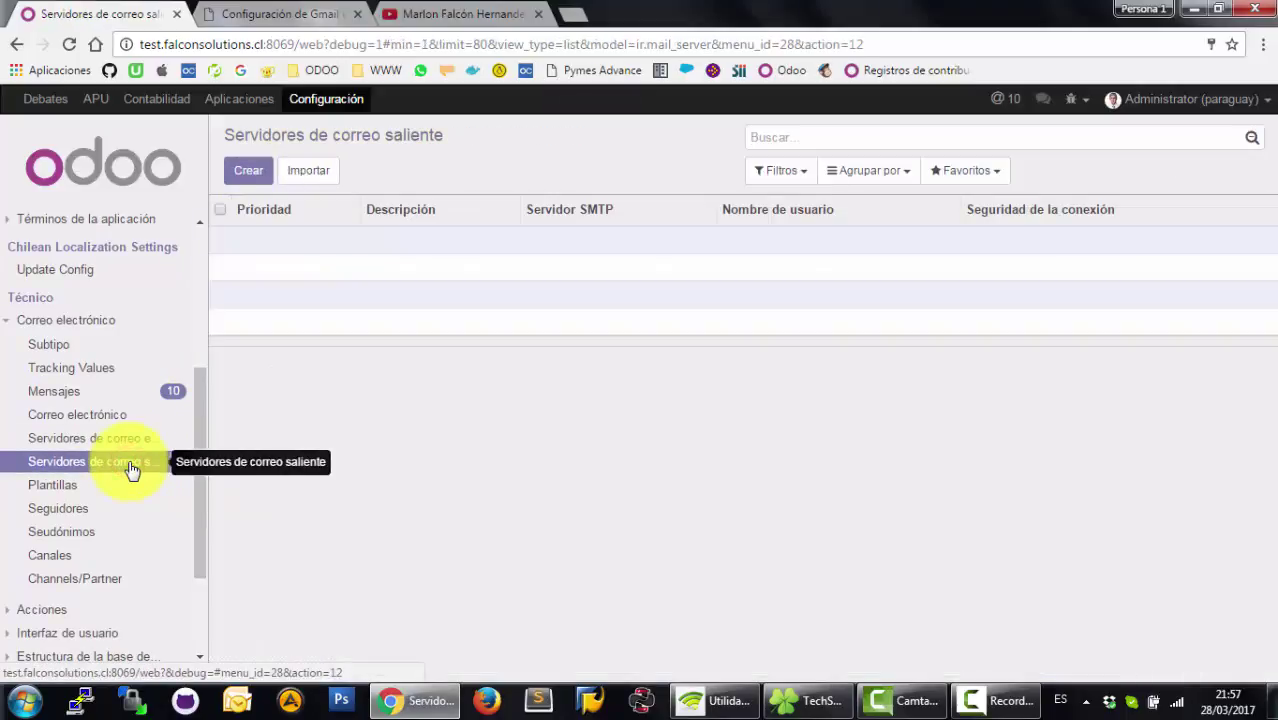
pyautogui.click(245, 170)
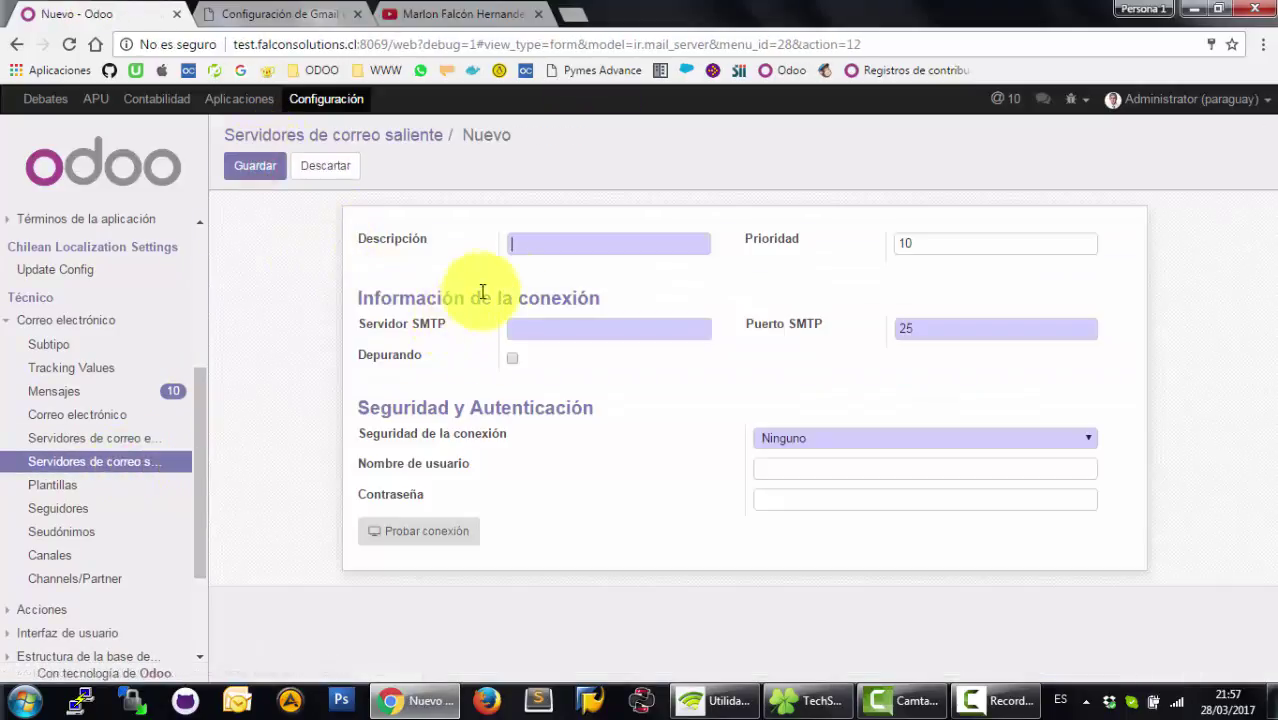
# - Copy smtp.gmail.com from the article's outgoing section into the new server's description and SMTP server
pyautogui.click(267, 8)
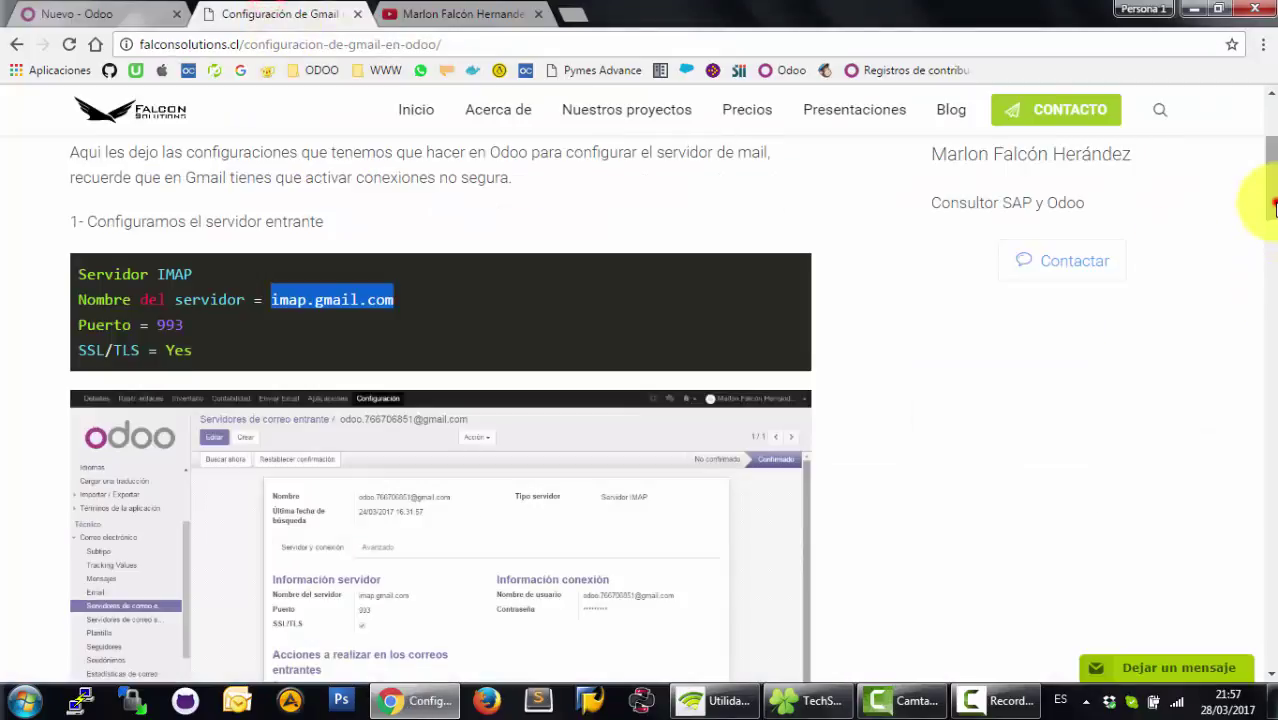
pyautogui.scroll(-6, 1255, 285)
pyautogui.moveTo(415, 270); pyautogui.dragTo(277, 268)
pyautogui.hotkey('ctrl', 'c')
pyautogui.click(118, 12)
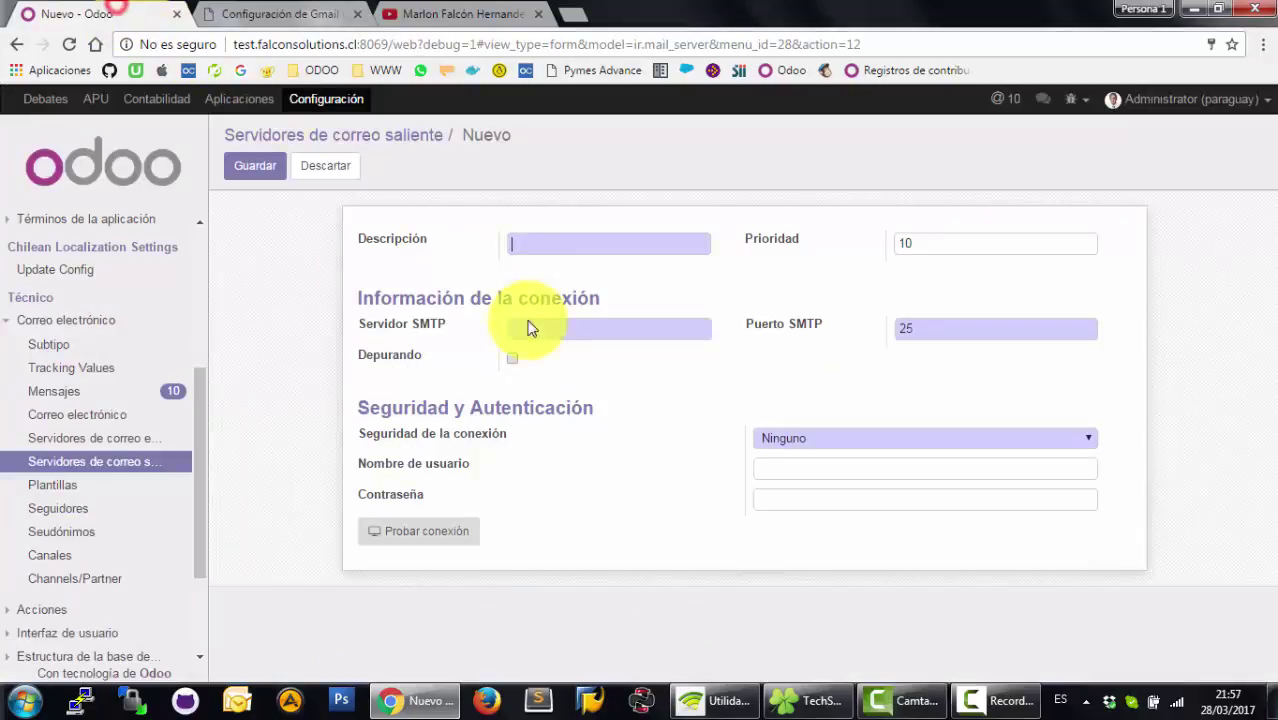
pyautogui.hotkey('ctrl', 'v')
pyautogui.click(558, 334)
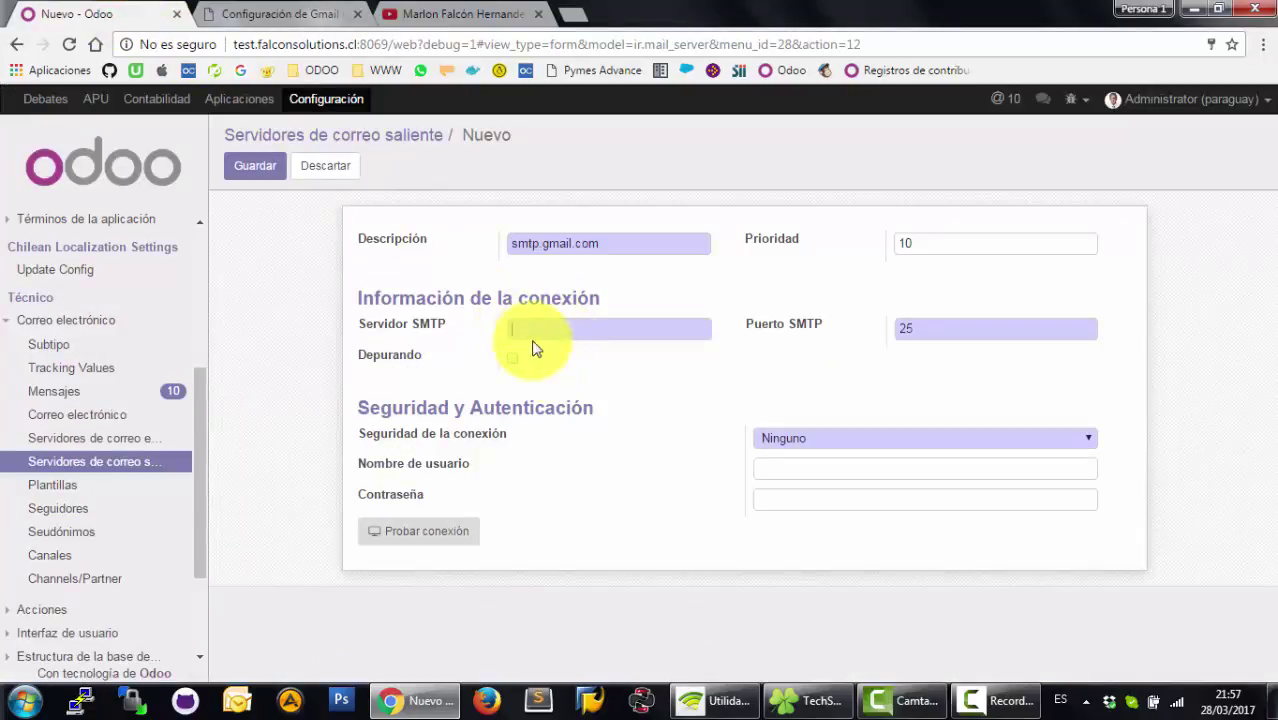
pyautogui.hotkey('ctrl', 'v')
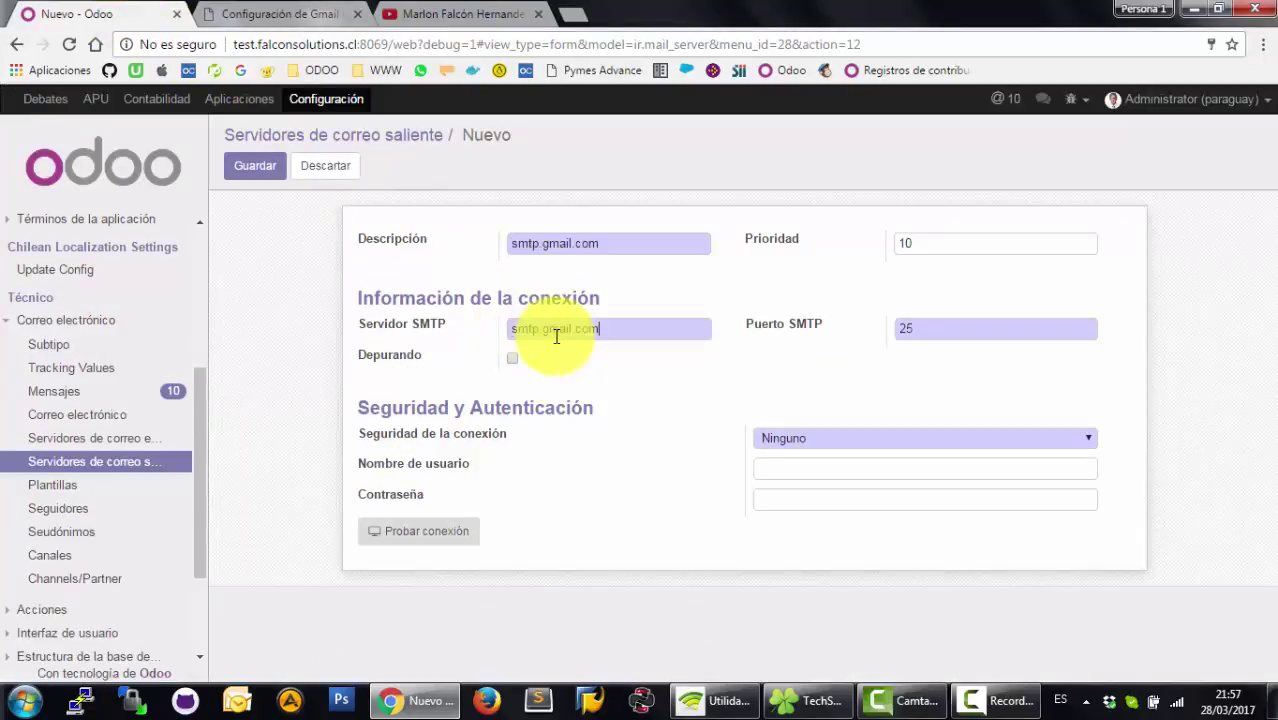
# - Check the article's outgoing settings, and set the SMTP port to 25 and the connection security to TLS (STARTTLS)
pyautogui.click(282, 14)
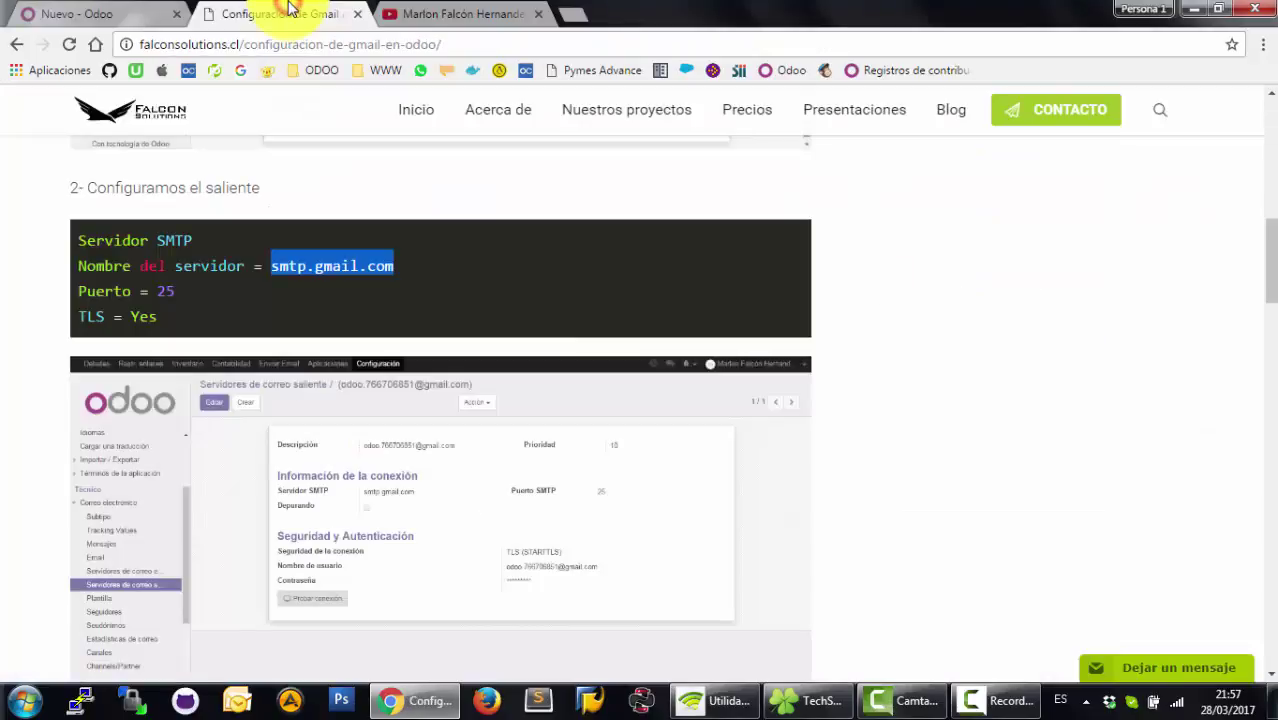
pyautogui.click(157, 12)
pyautogui.click(884, 330)
pyautogui.write('25')
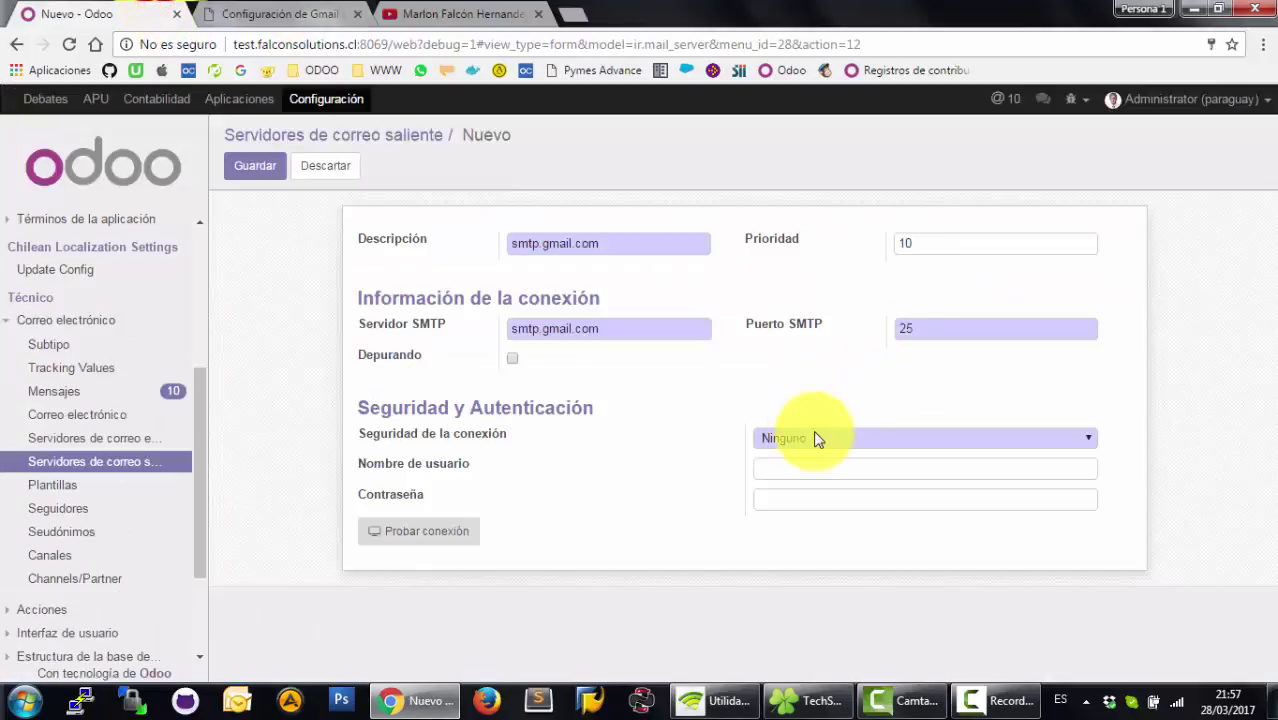
pyautogui.click(818, 437)
pyautogui.click(810, 489)
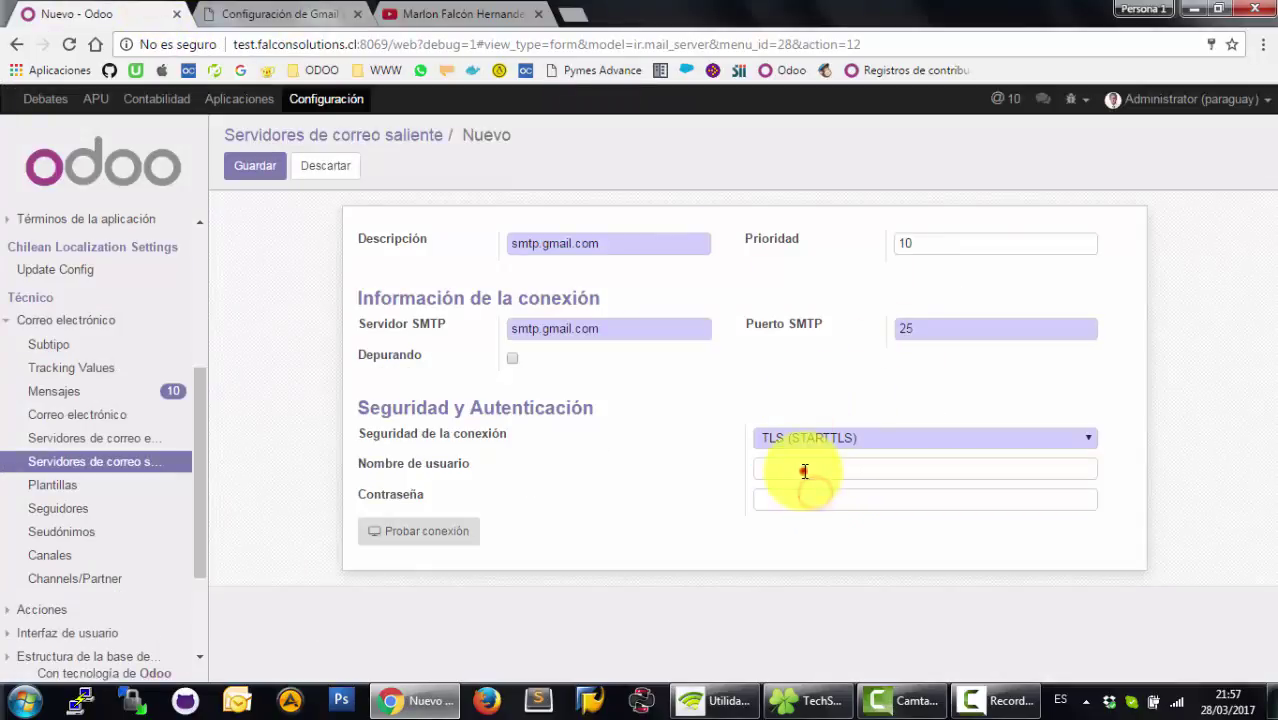
# - Enter the Gmail account's e-mail username and password for the outgoing server and test the connection
pyautogui.click(805, 470)
pyautogui.write('com')
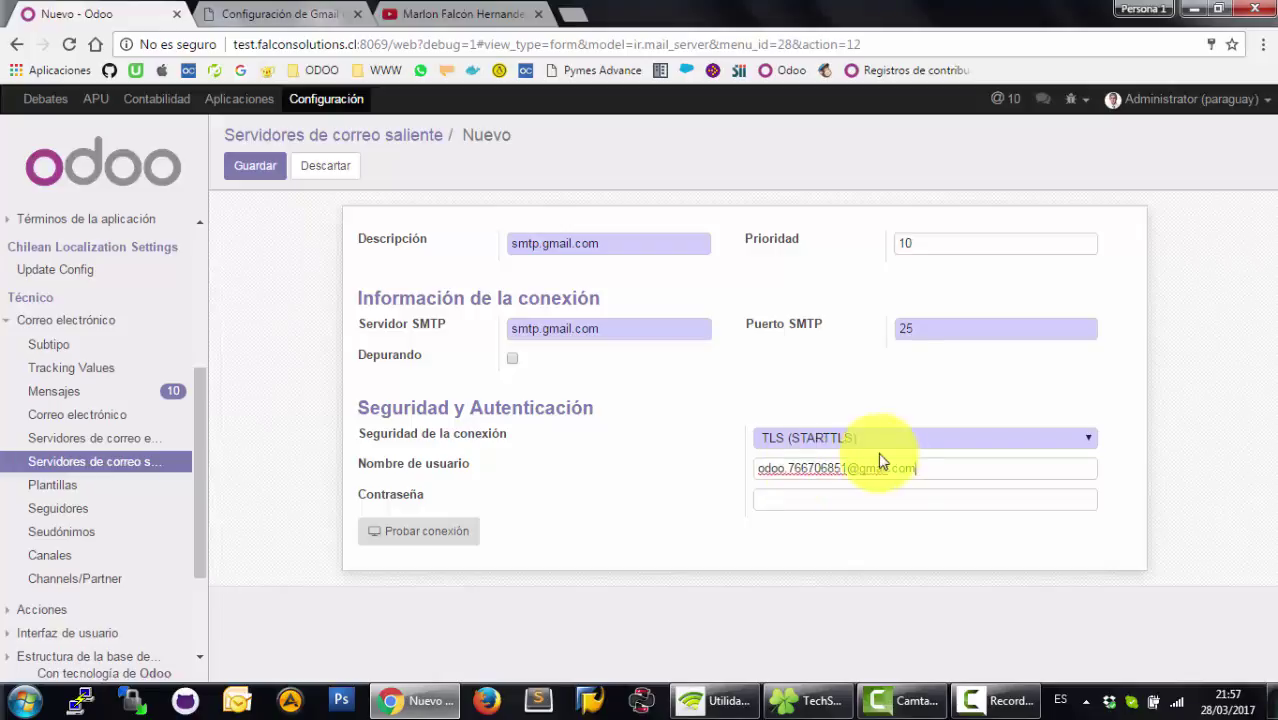
pyautogui.click(855, 497)
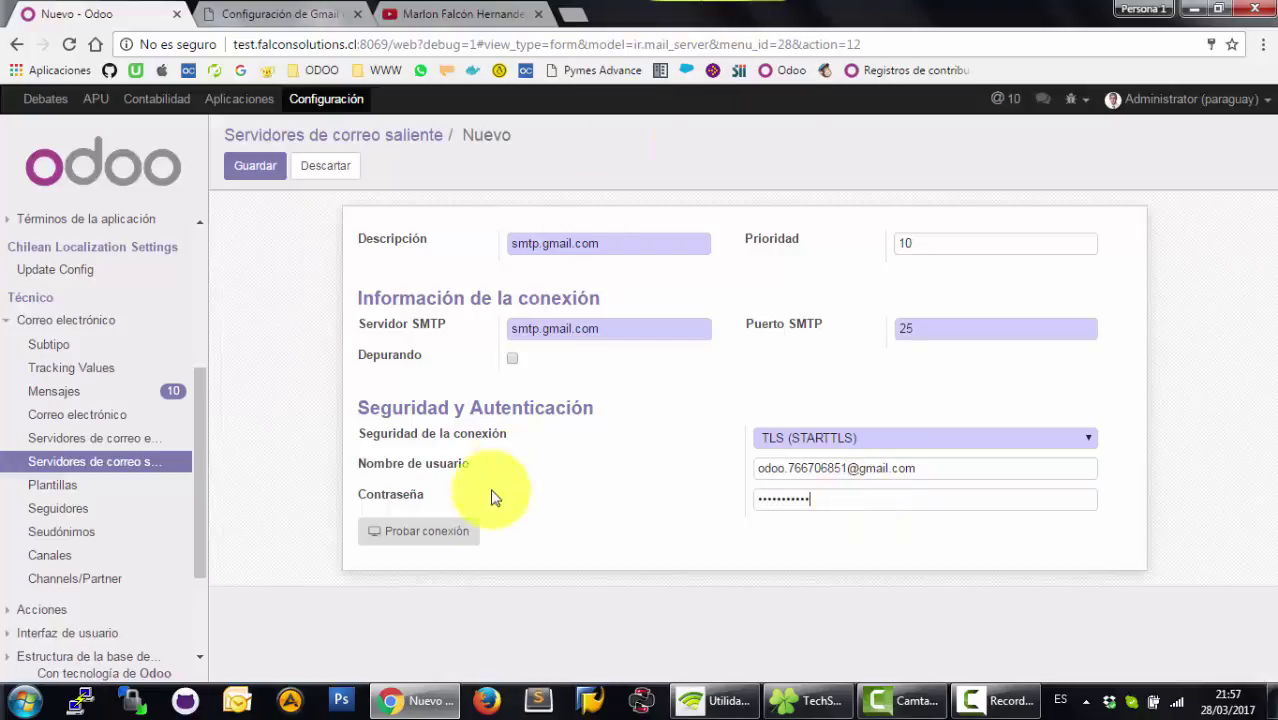
pyautogui.click(466, 528)
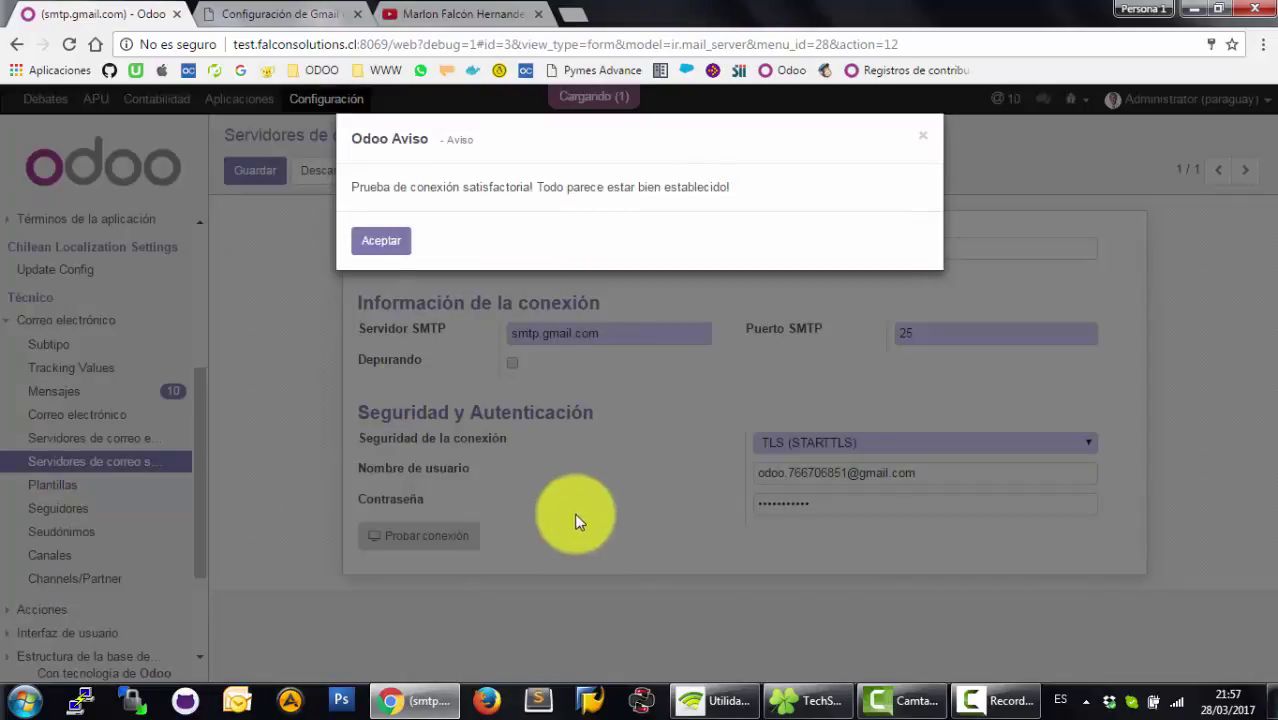
# - Close the connection test notice, save the smtp.gmail.com outgoing server and return to the list of outgoing mail servers
pyautogui.click(385, 241)
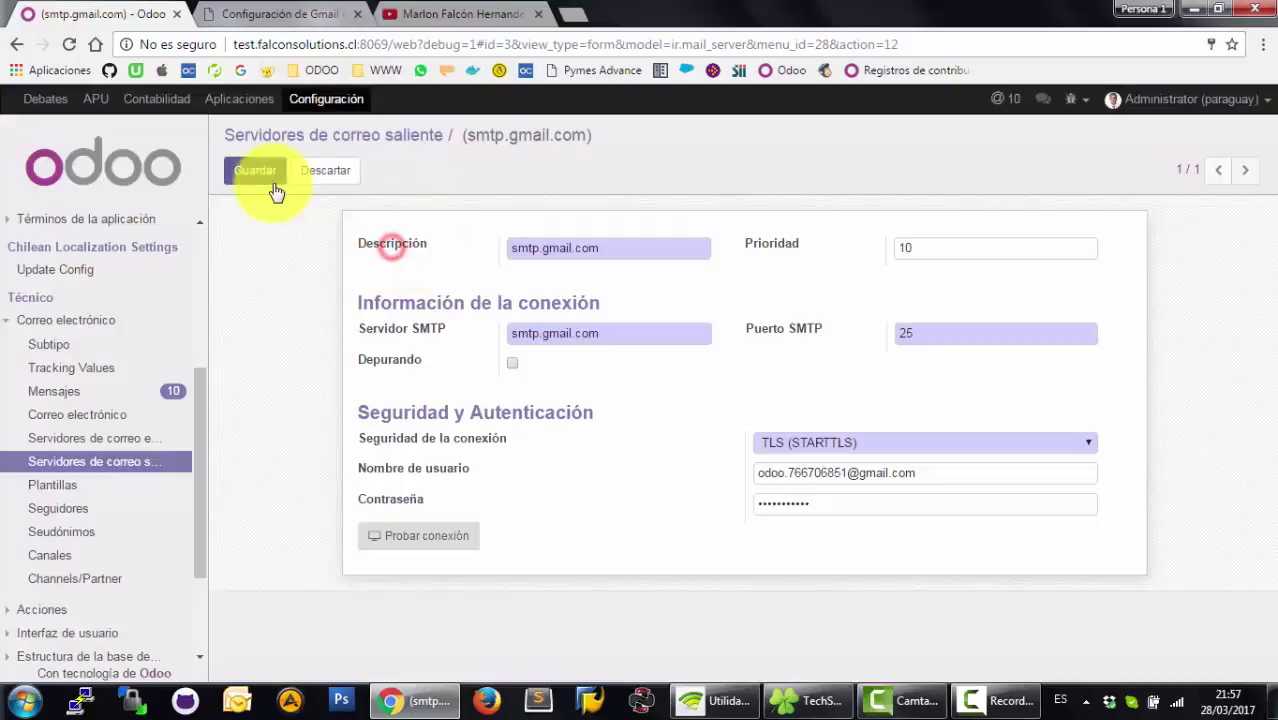
pyautogui.click(266, 178)
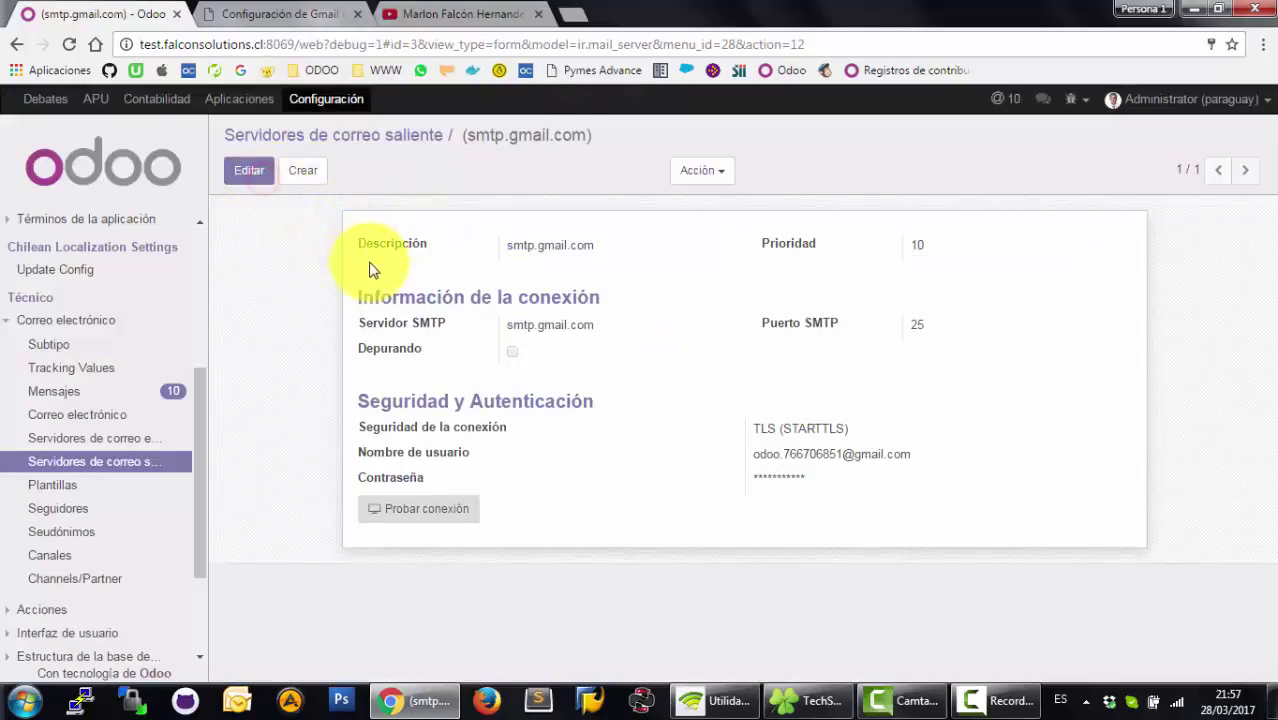
pyautogui.click(148, 461)
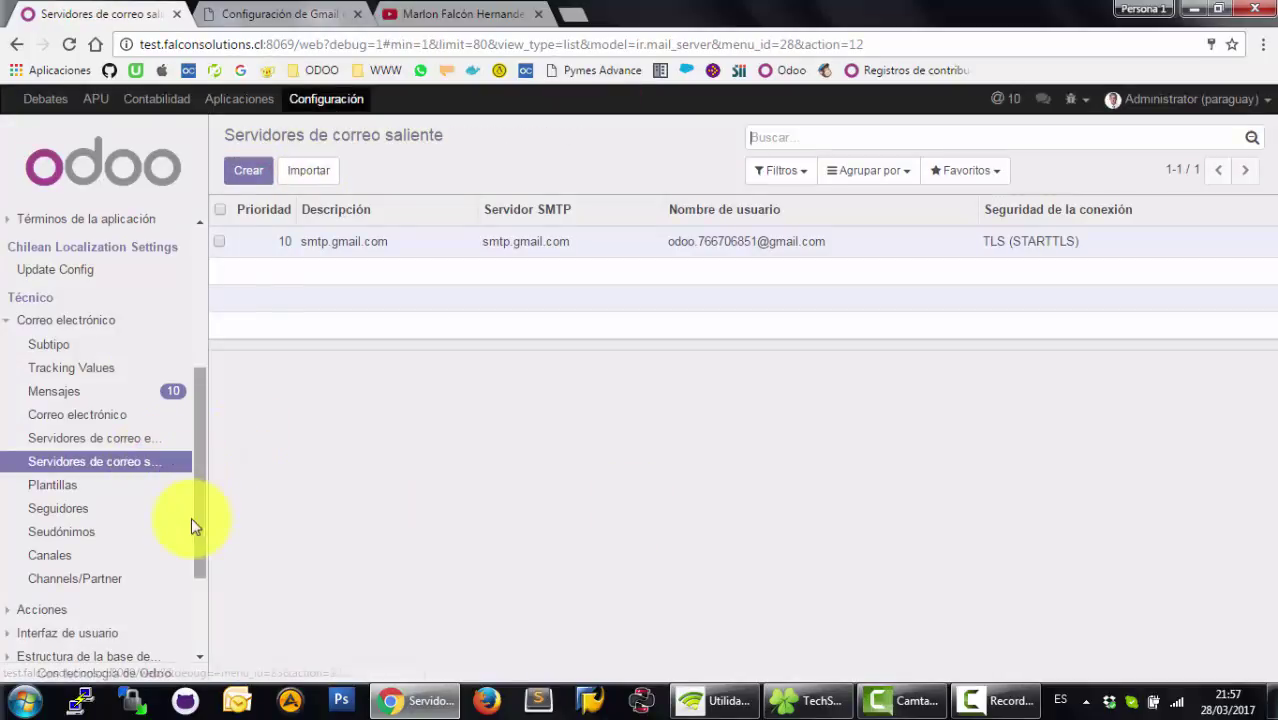
# - Check the lists of incoming and outgoing mail servers in the technical email settings
pyautogui.click(104, 446)
pyautogui.click(112, 461)
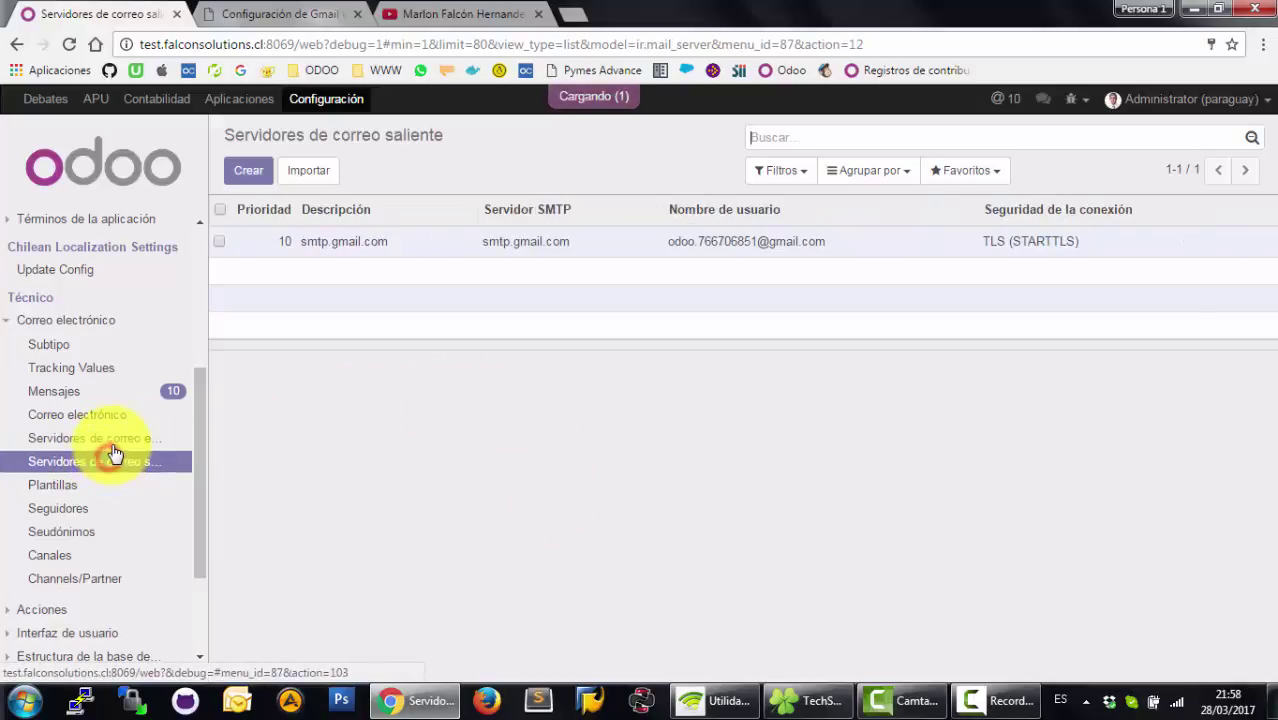
pyautogui.click(107, 438)
pyautogui.click(120, 464)
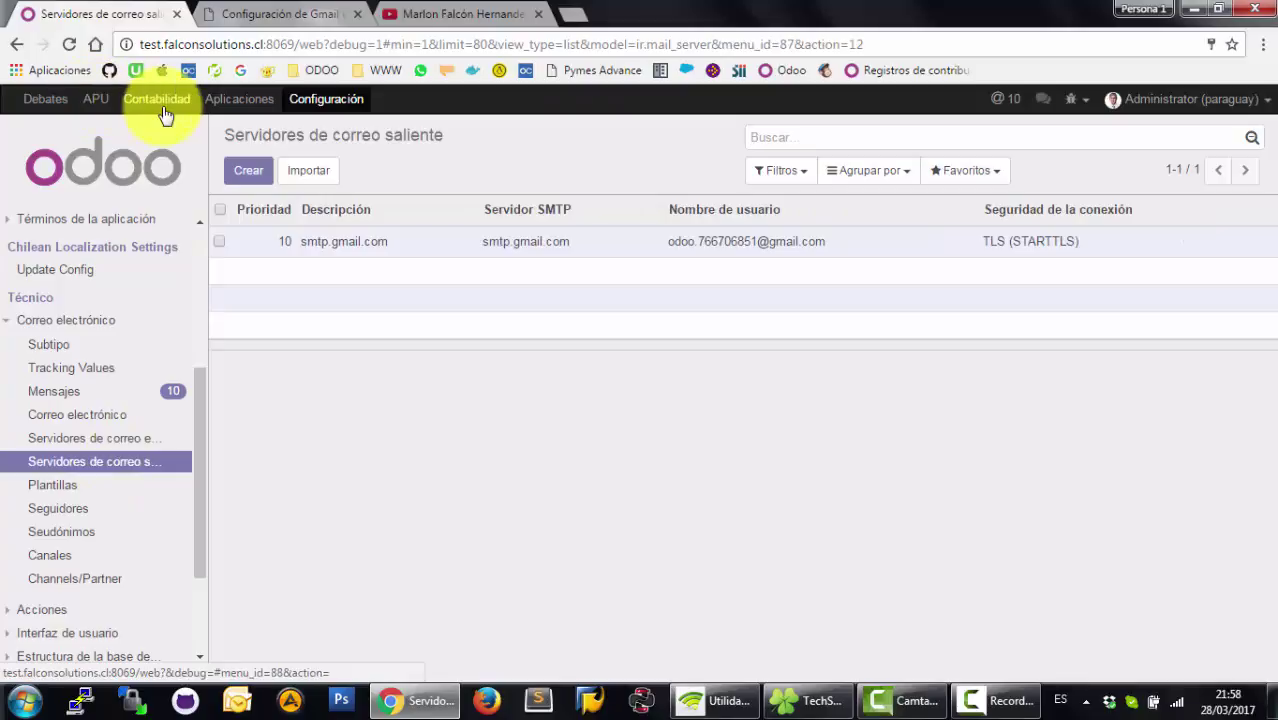
# - Open the inbox in Debates and look at its earliest messages
pyautogui.click(52, 100)
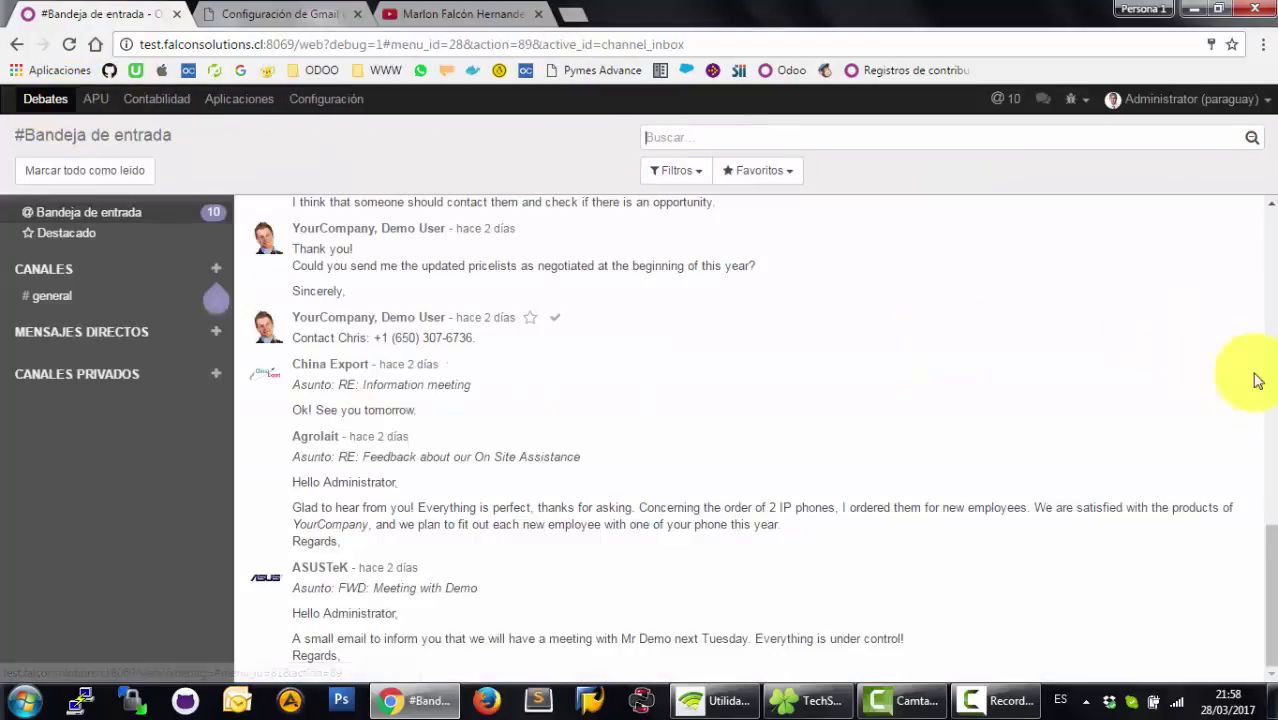
pyautogui.moveTo(1266, 532); pyautogui.dragTo(1266, 165)
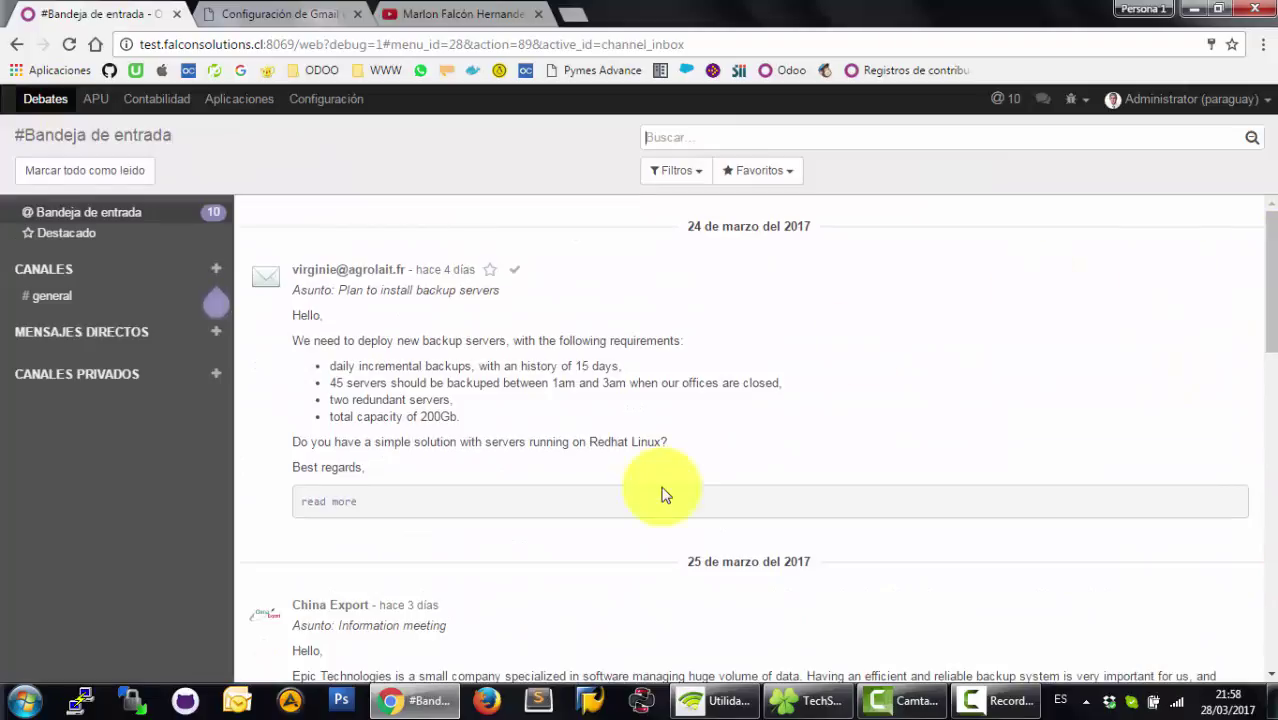